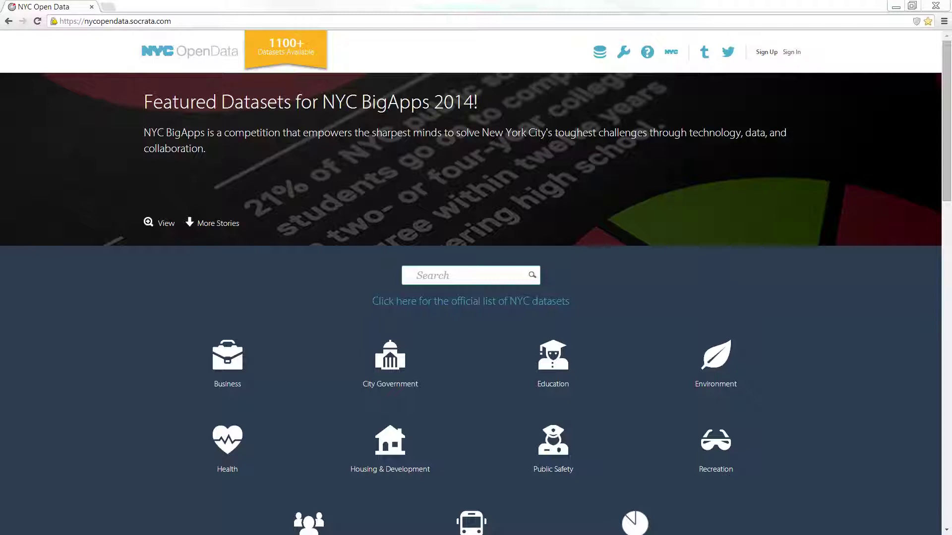
Search NYC OpenData for "trees", view the first result's Manhattan street tree map, and open its export options.
click(424, 277)
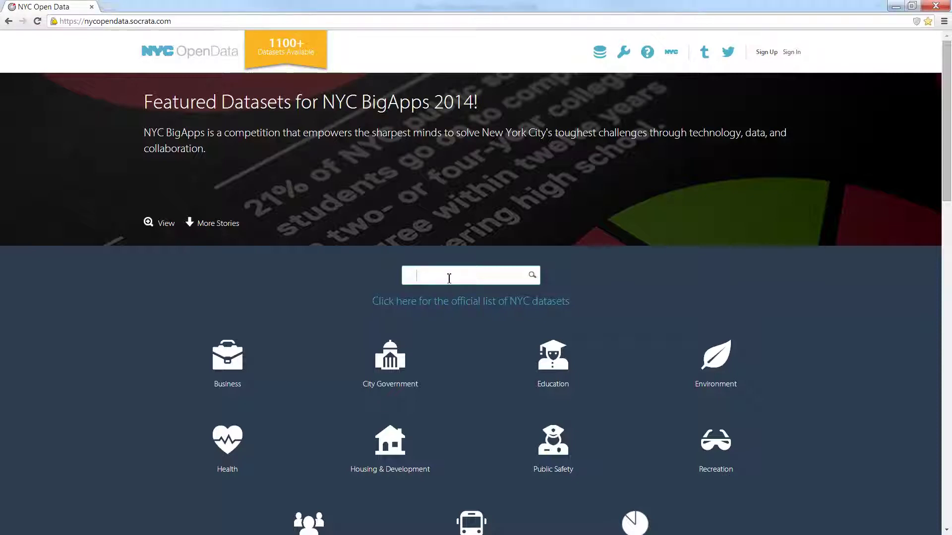
text(trees)
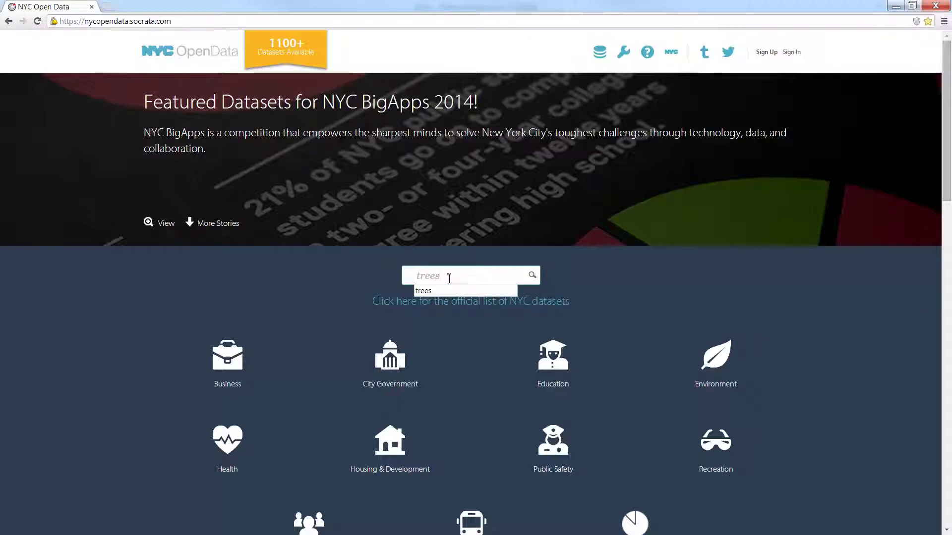
key(Return)
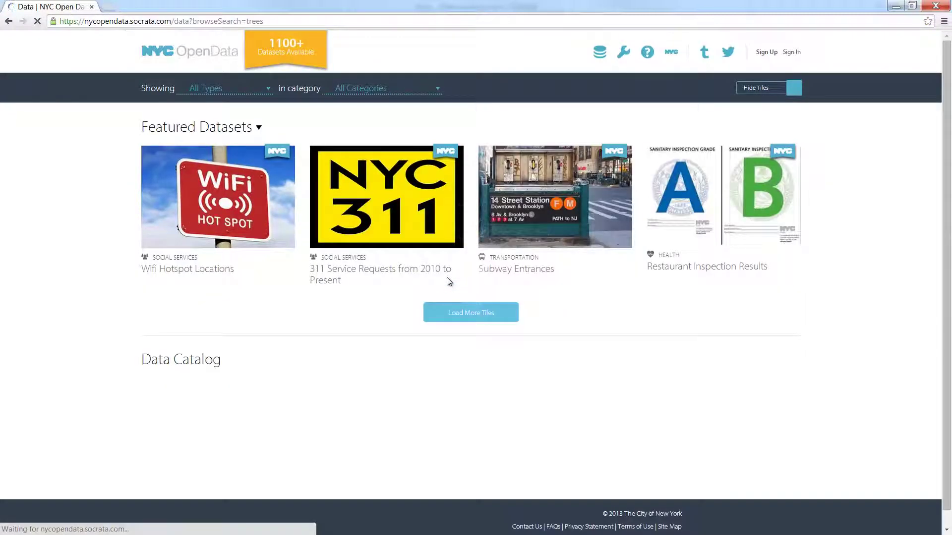
scroll(336, 302, down, 2)
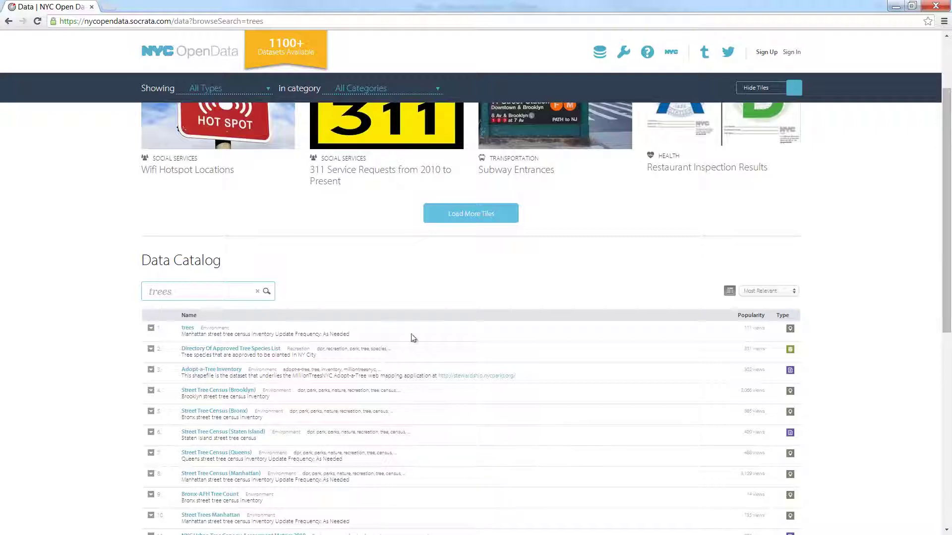
click(790, 331)
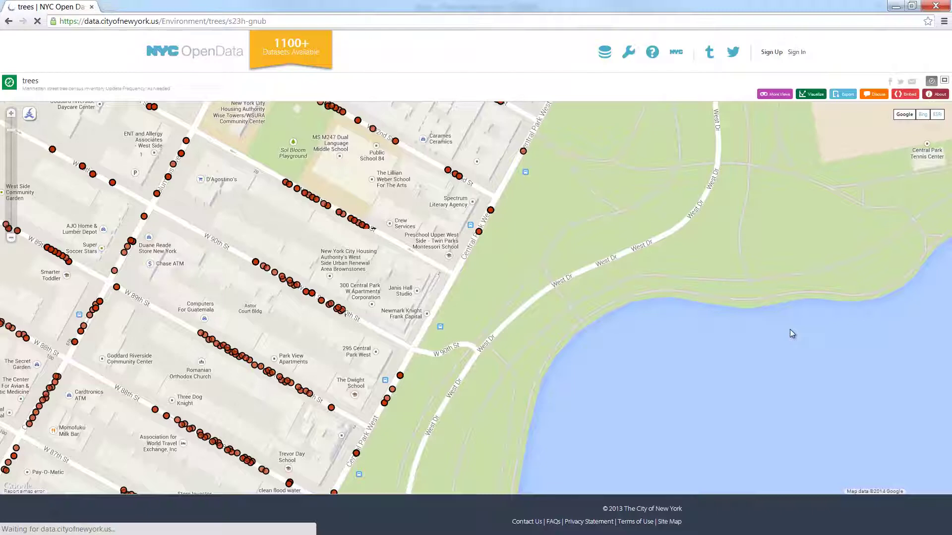
click(835, 94)
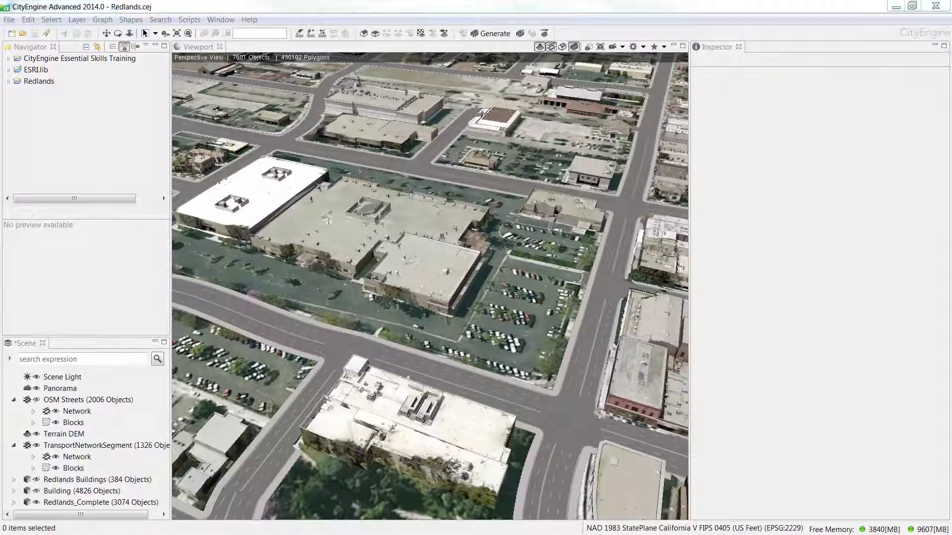
In CityEngine, start importing 3DCIM_Redlands.gdb into the scene from the data folder of the CityEngine Essential Skills Training project.
click(76, 58)
click(9, 59)
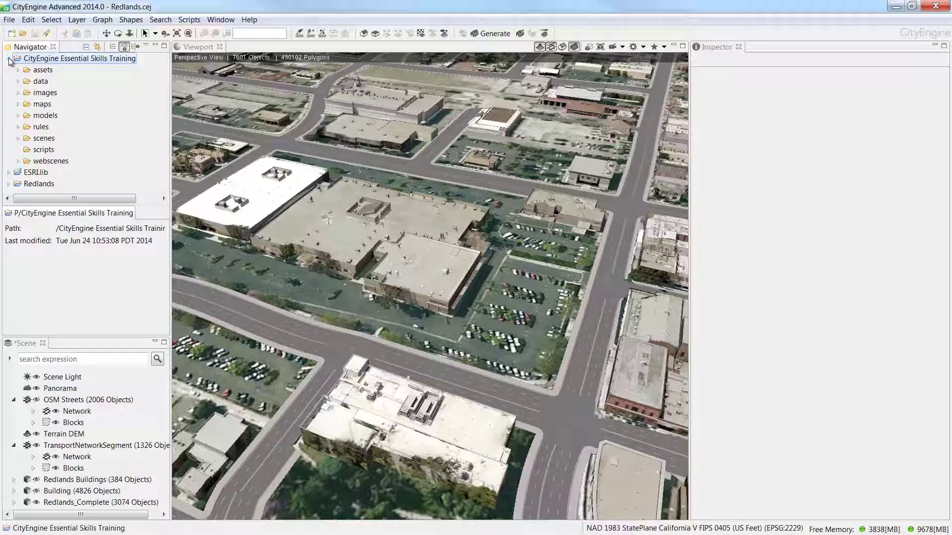
double_click(43, 84)
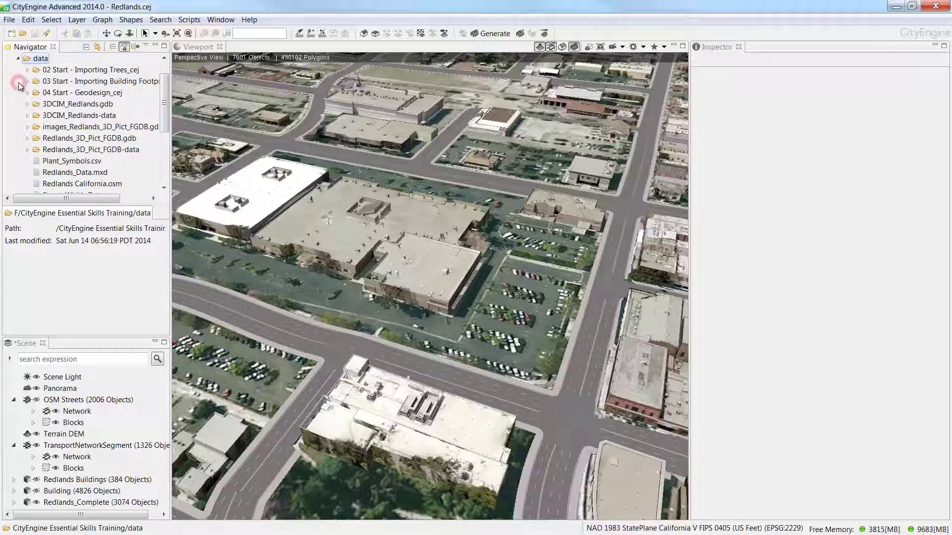
click(55, 104)
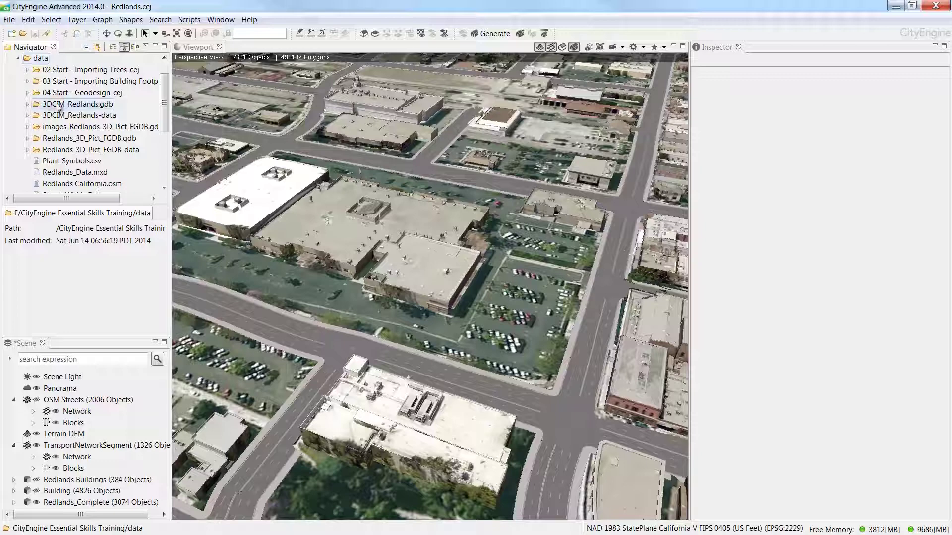
mouse_move(431, 134)
mouse_down()
mouse_move(458, 140)
mouse_move(452, 131)
mouse_up()
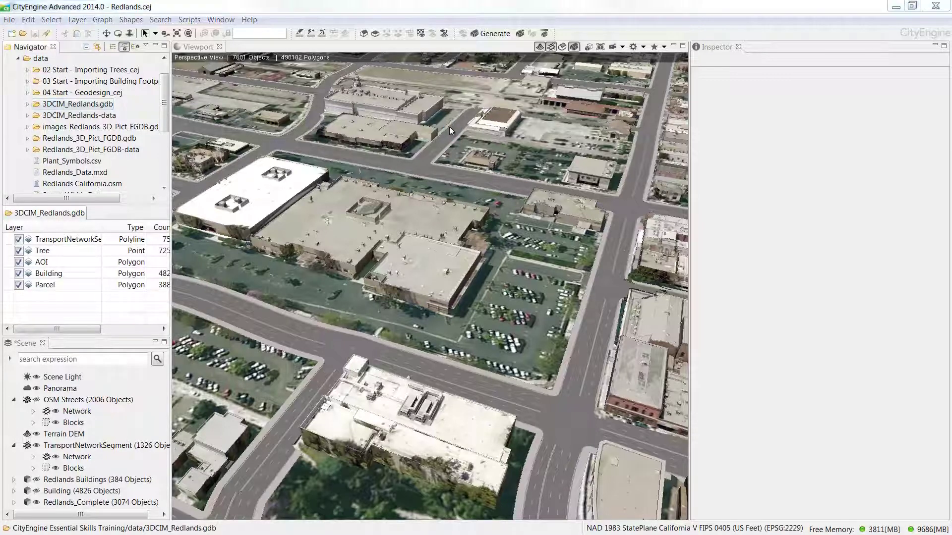
Restrict the file geodatabase import to the Tree point layer and finish the import.
click(296, 203)
click(310, 154)
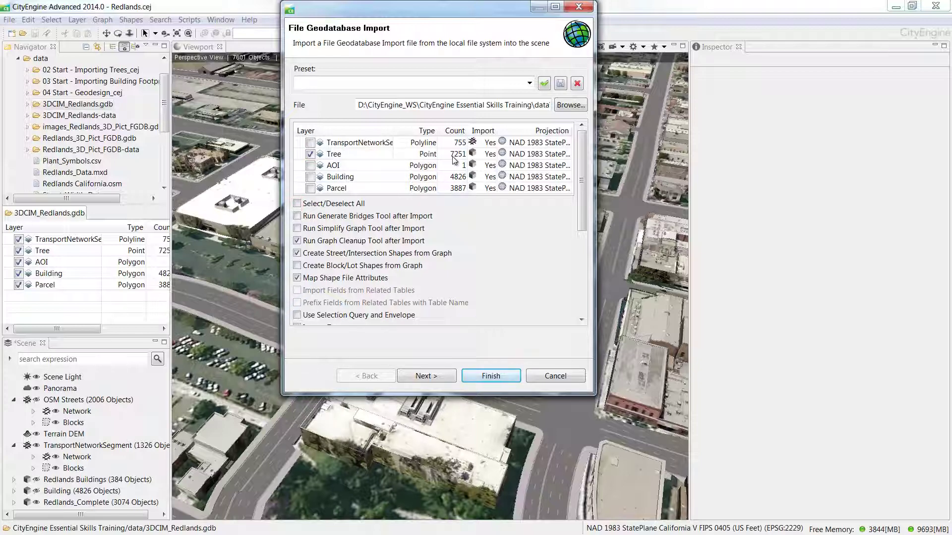
click(440, 375)
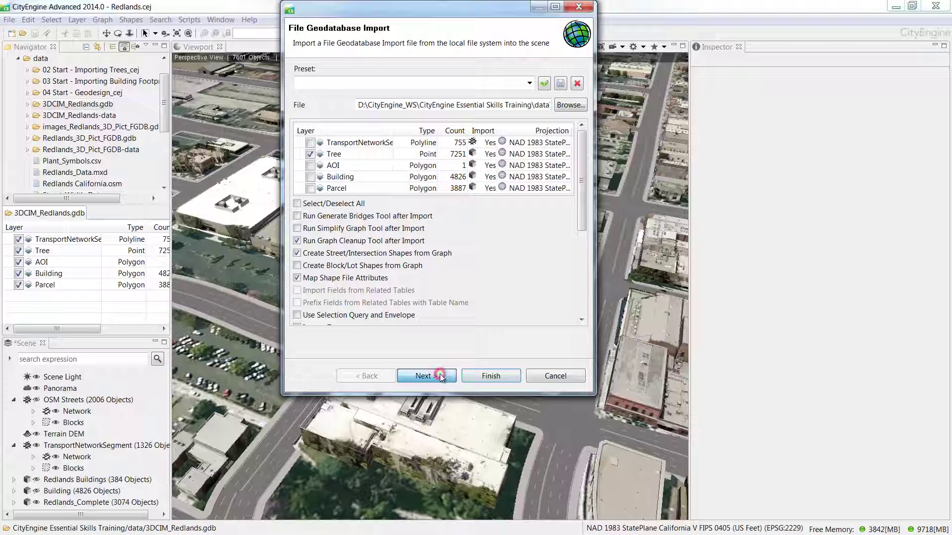
click(477, 376)
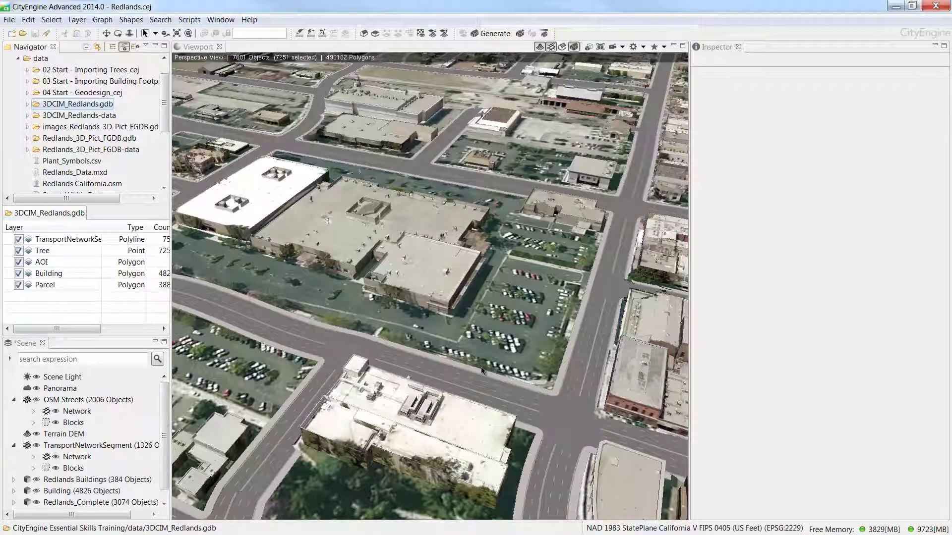
Align the imported Tree layer's shapes to the Terrain DEM heightmap using Translate to Maximum with a 0.0 offset.
scroll(158, 484, down, 1)
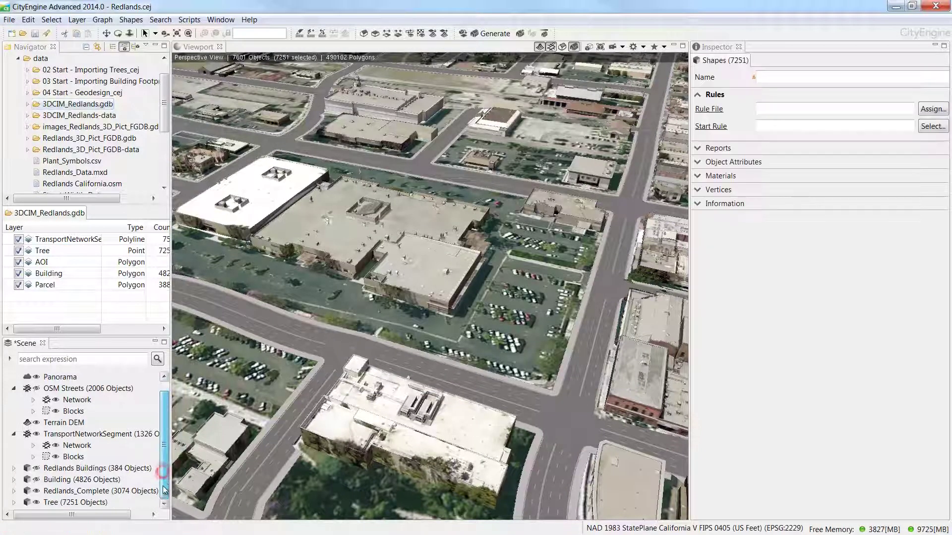
click(100, 503)
right_click(100, 502)
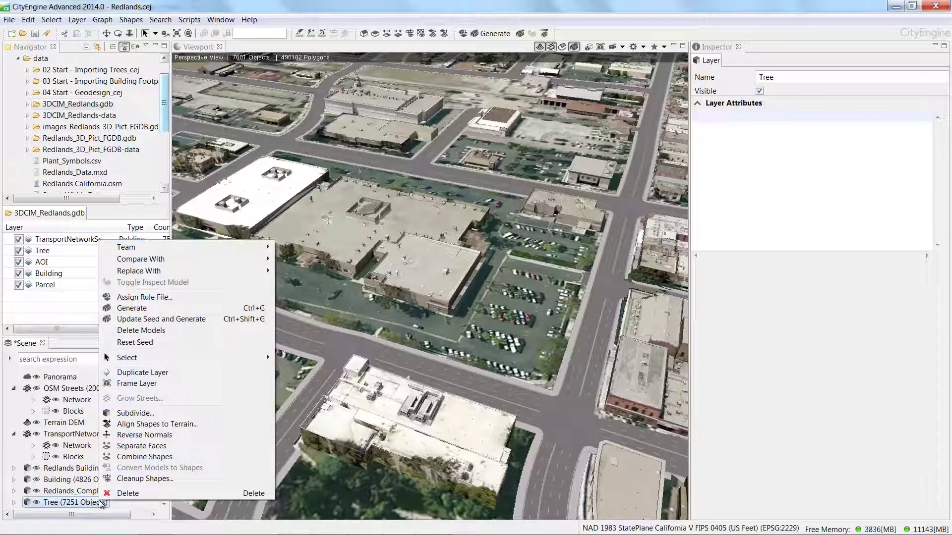
click(136, 425)
drag(704, 122, 355, 111)
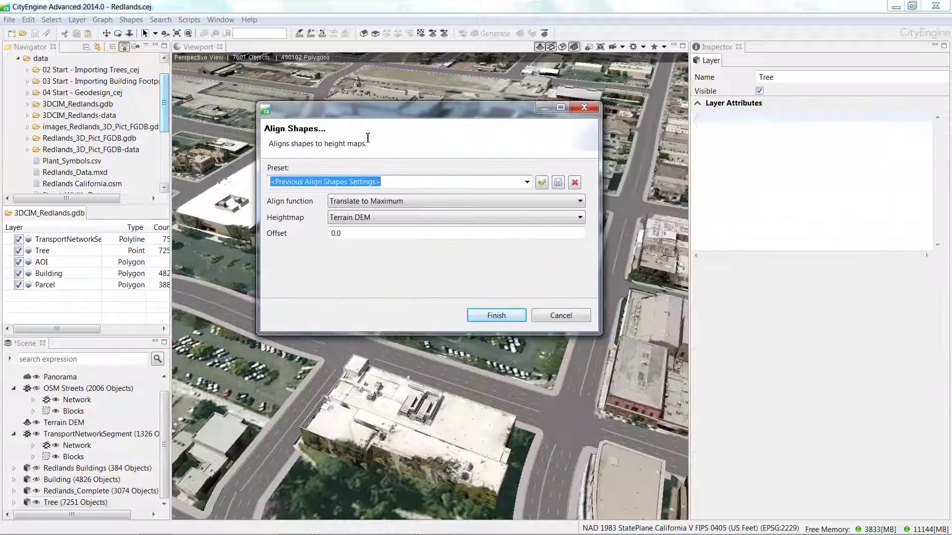
click(476, 313)
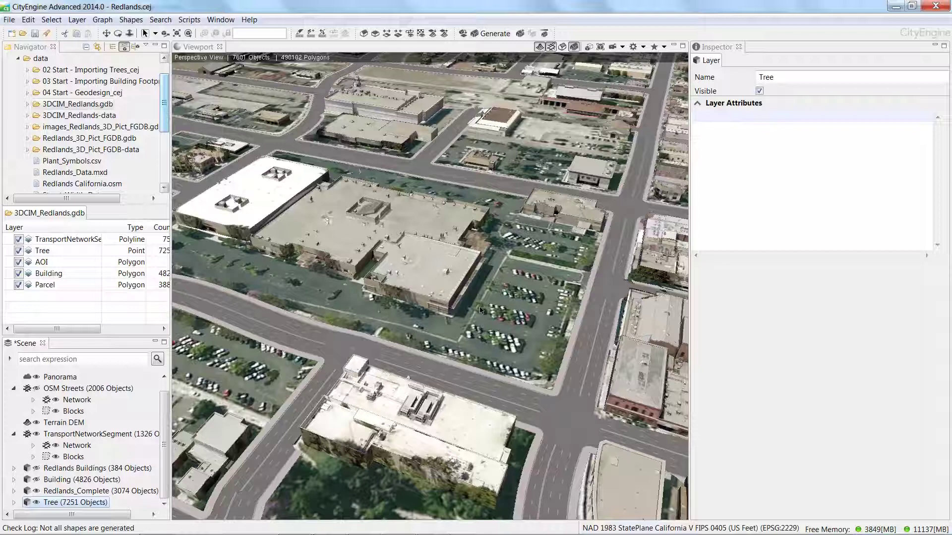
Assign the rule file Plant_Loader_3DCIM.cga from ESRI.lib/rules/Plants to the Tree layer and generate the tree models.
right_click(94, 503)
click(130, 302)
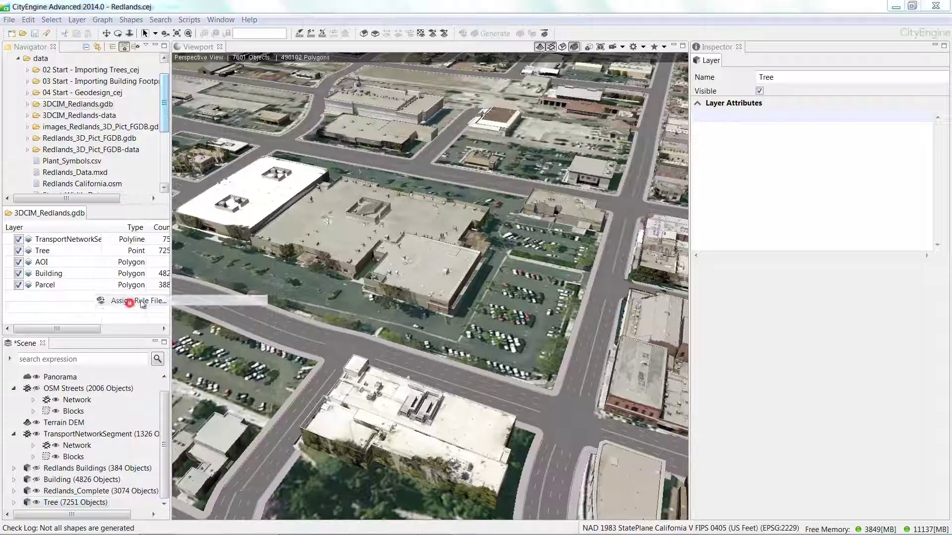
click(434, 127)
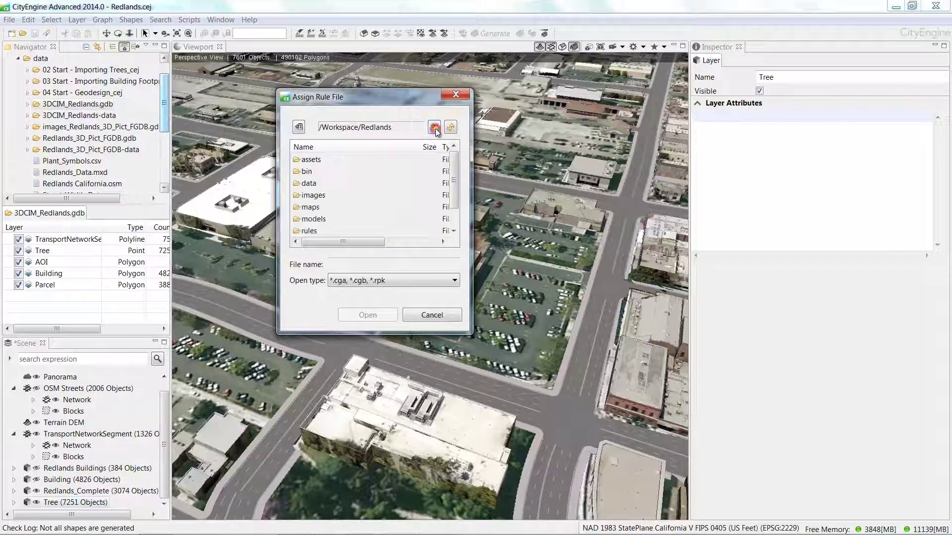
click(435, 128)
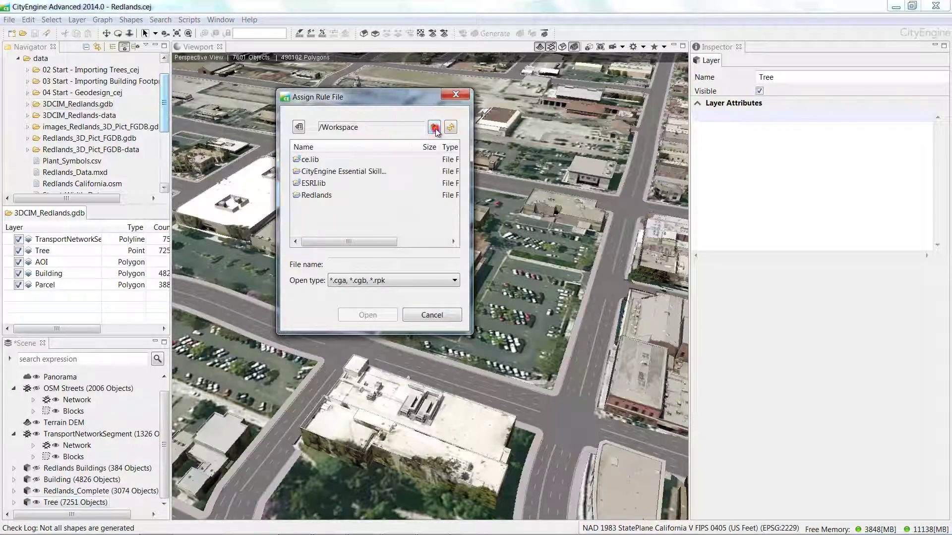
double_click(324, 185)
double_click(310, 230)
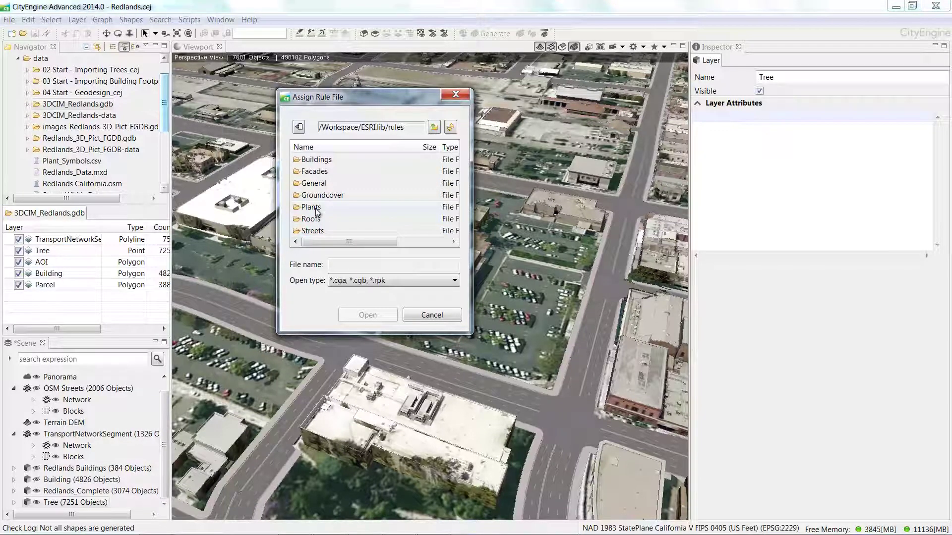
double_click(316, 209)
click(325, 219)
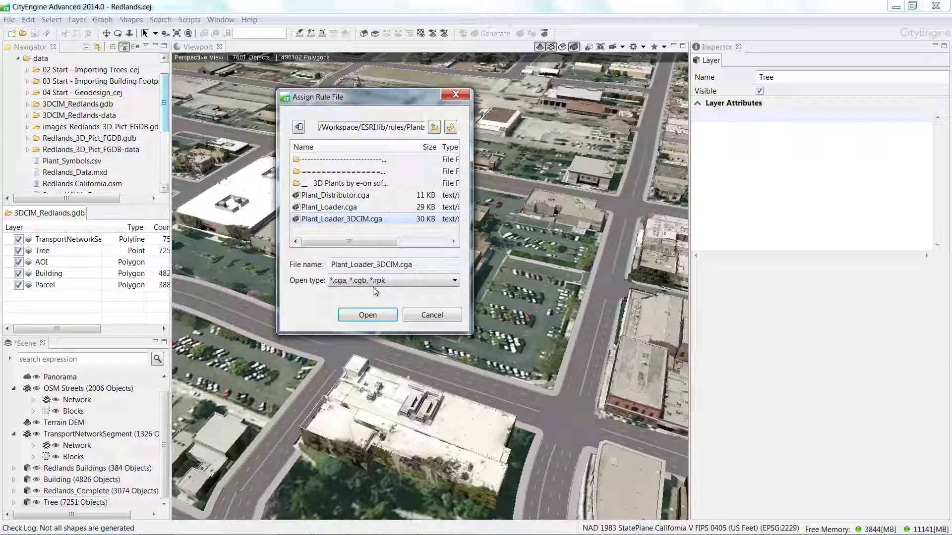
click(368, 315)
click(485, 34)
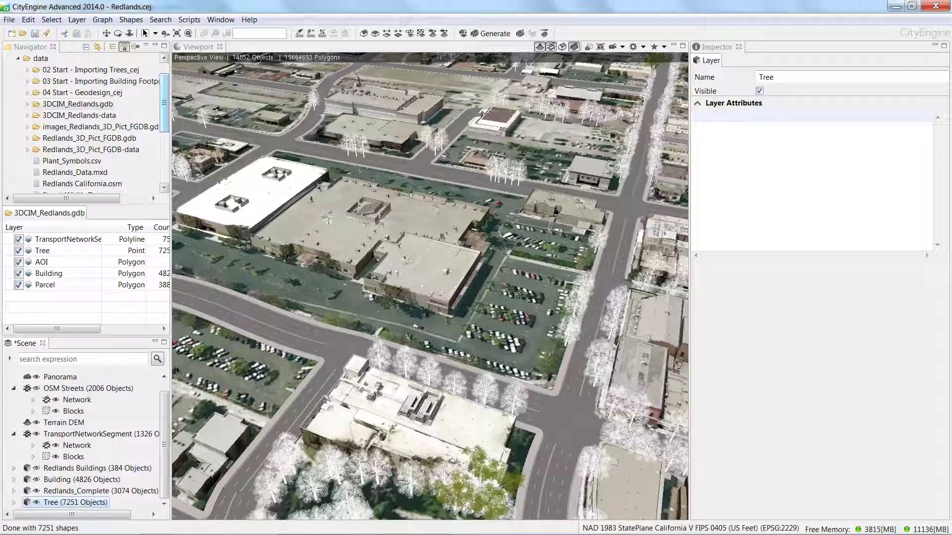
Select all objects in the Tree layer, clear the name attribute under 3DCIM MAPPING, and regenerate the trees.
right_click(91, 509)
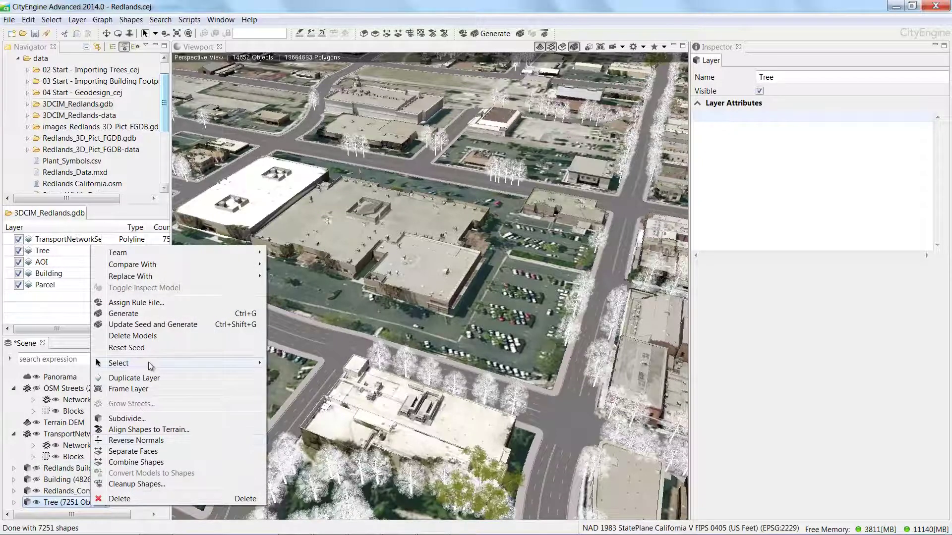
mouse_move(186, 364)
click(292, 379)
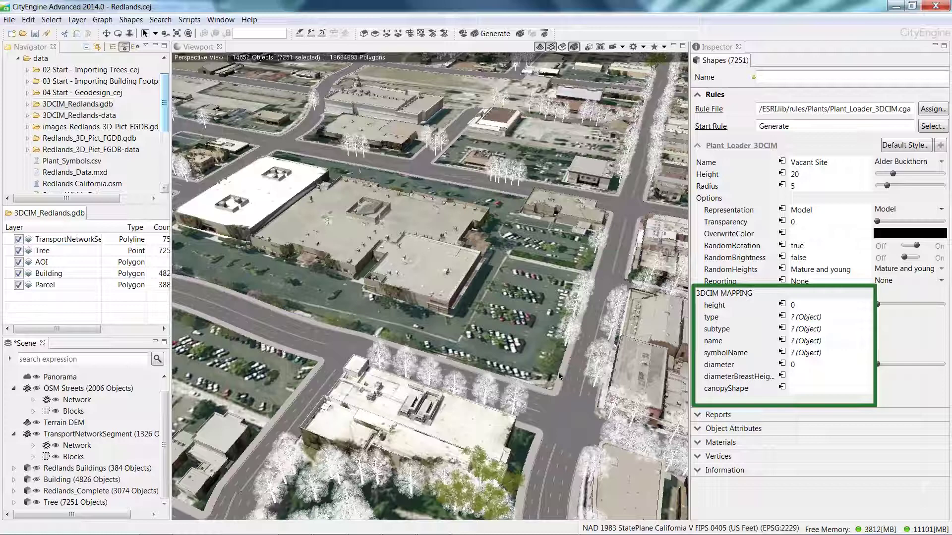
click(809, 339)
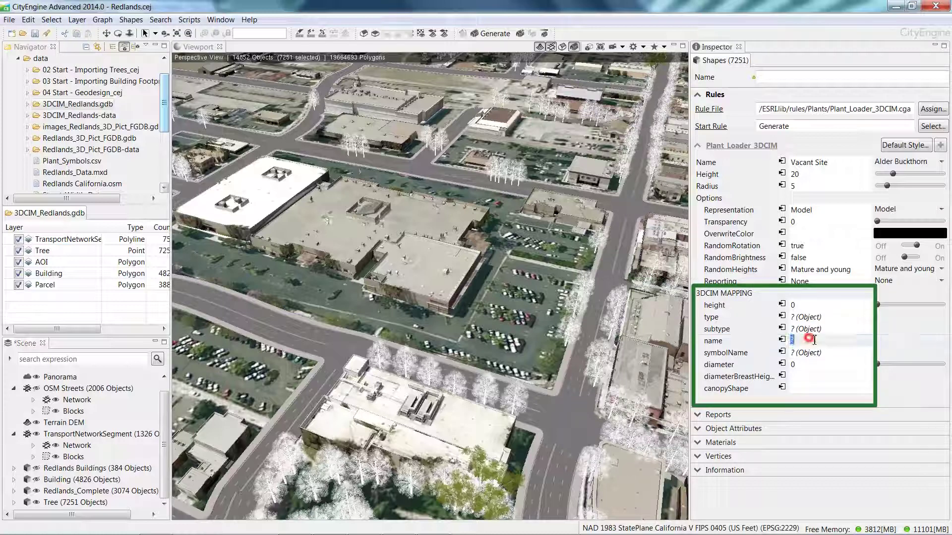
key(BackSpace)
click(493, 33)
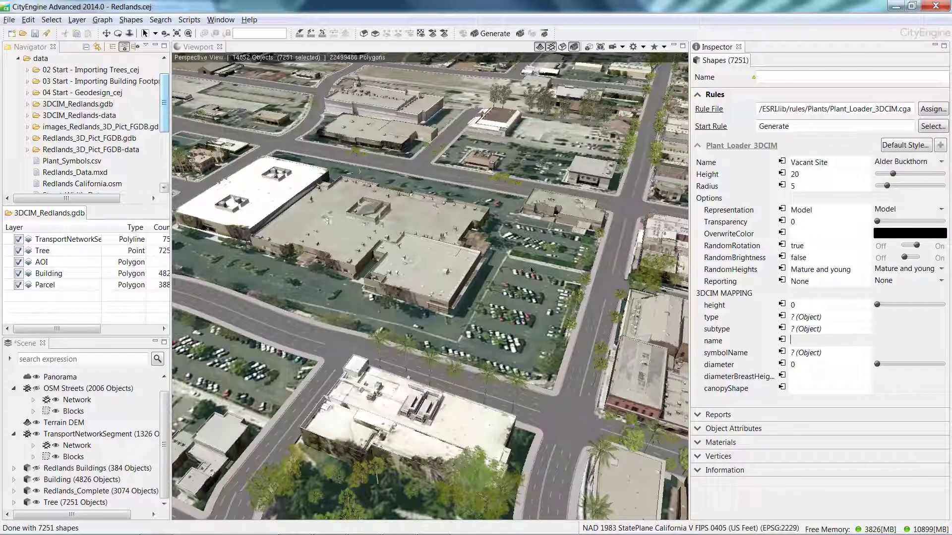
Examine the regenerated trees across the city, from an overview down to the streets and park around the amphitheatre.
scroll(498, 269, down, 5)
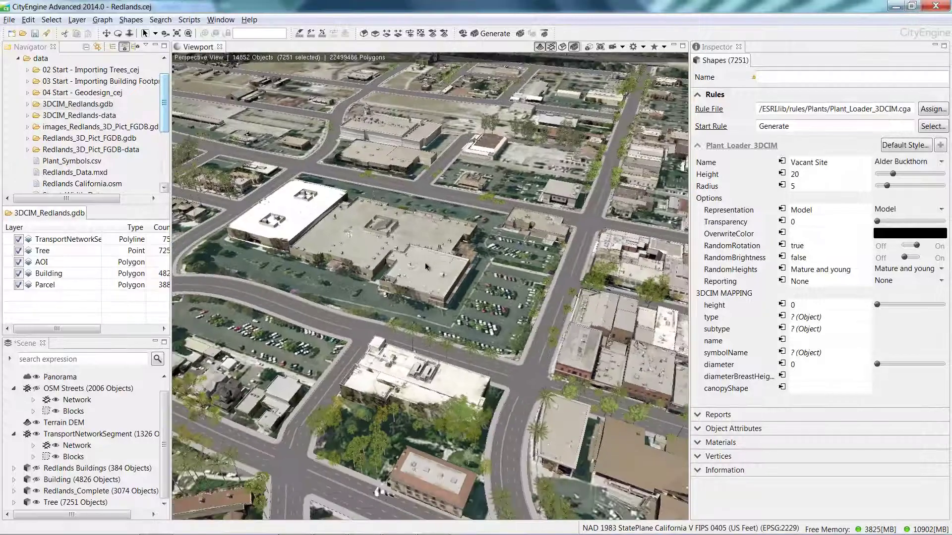
scroll(369, 268, down, 4)
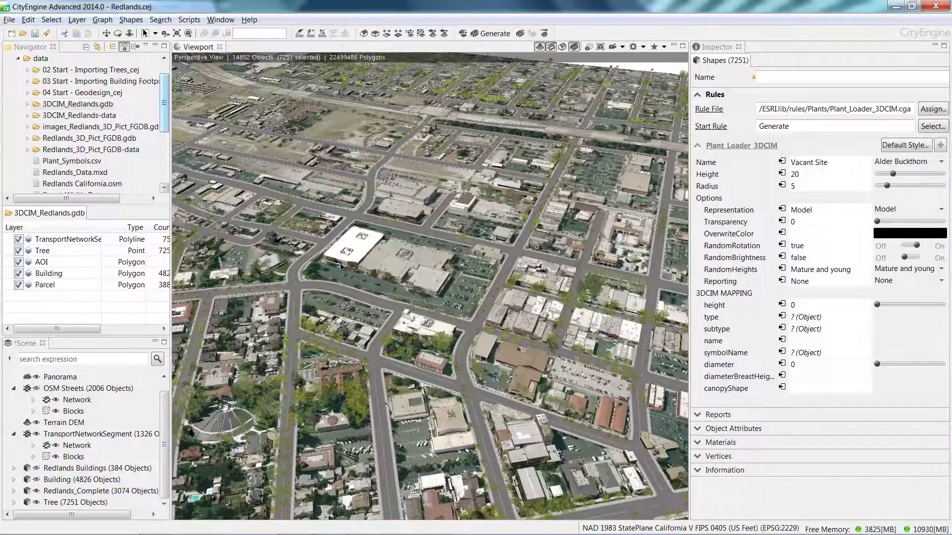
scroll(331, 266, down, 3)
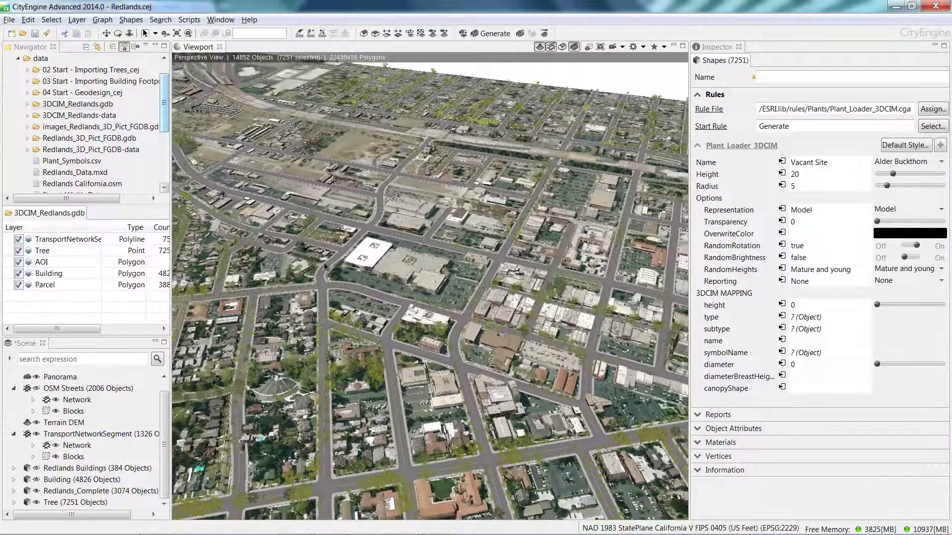
click(257, 378)
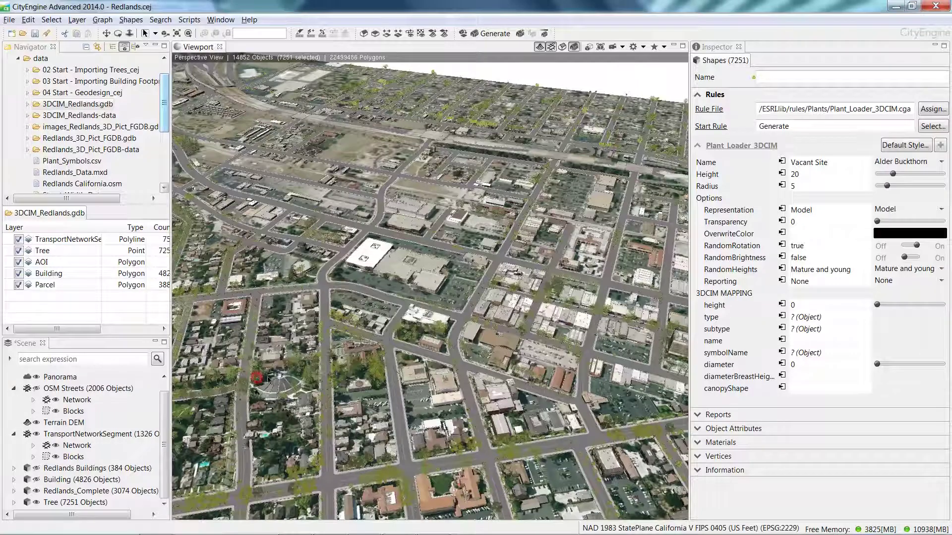
alt+drag(321, 367, 386, 361)
alt+middle_drag(428, 410, 403, 313)
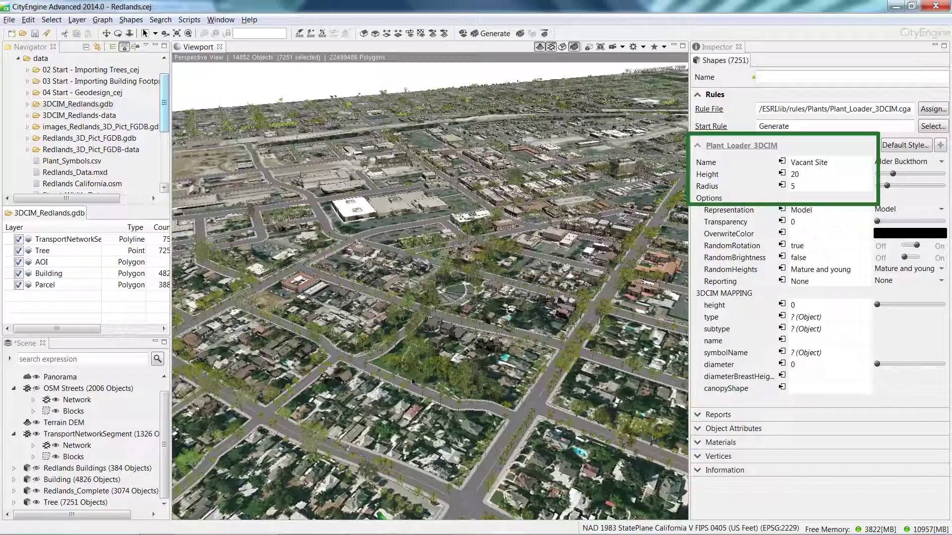
scroll(434, 383, up, 2)
scroll(497, 383, up, 5)
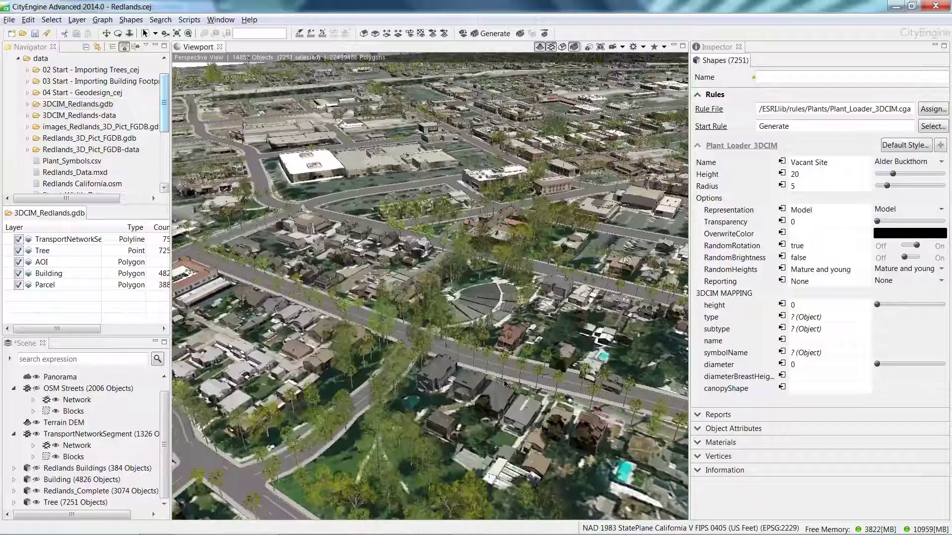
scroll(547, 391, up, 3)
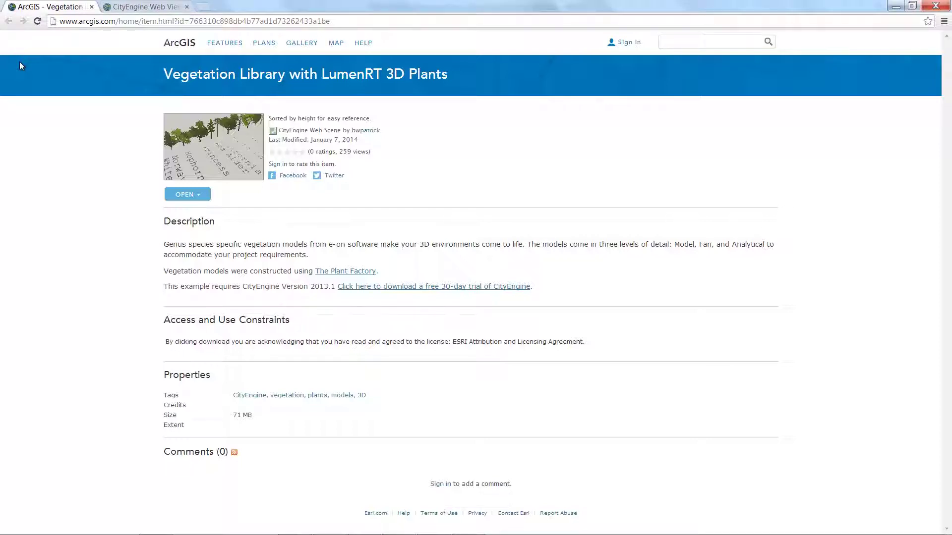
Examine the Vegetation Library with LumenRT 3D Plants web scene, viewing the height-sorted plants from several angles and playing its bookmarks.
click(136, 9)
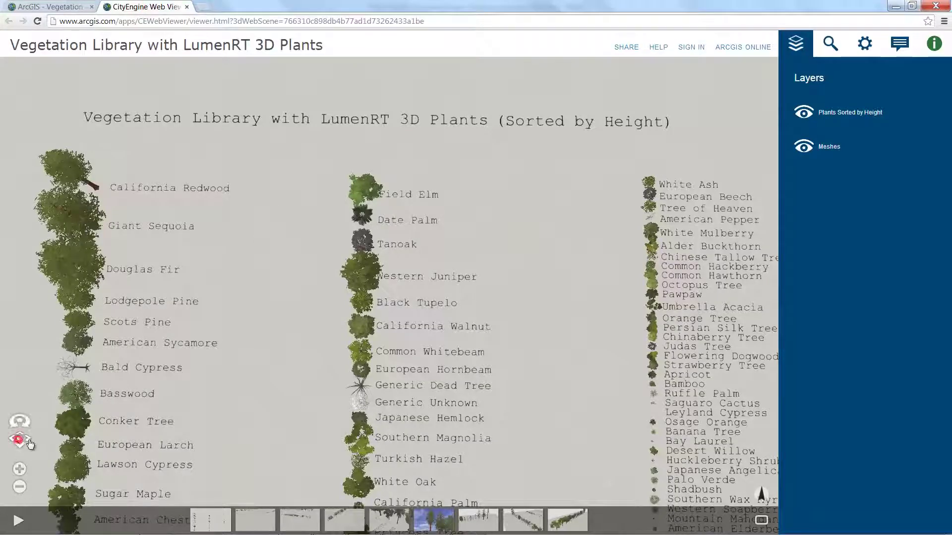
drag(135, 464, 23, 359)
drag(413, 409, 226, 364)
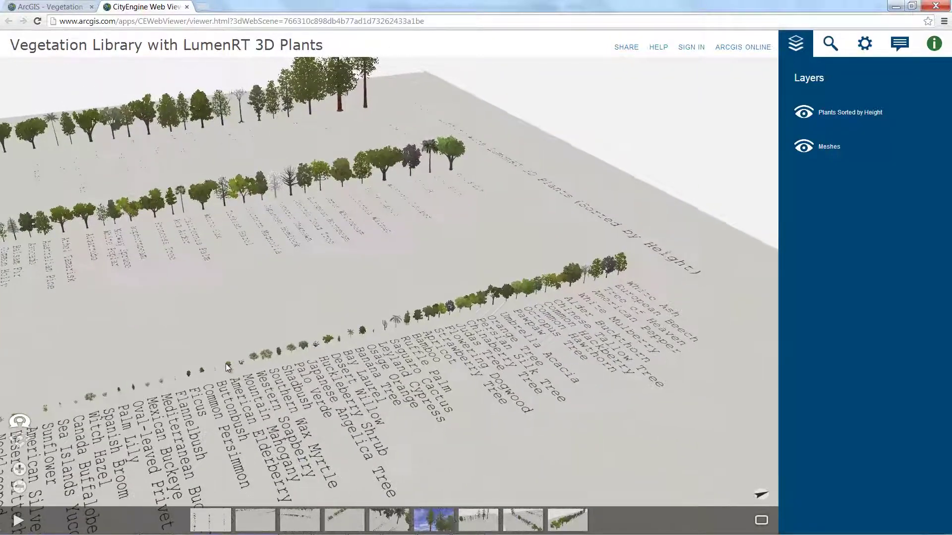
click(18, 520)
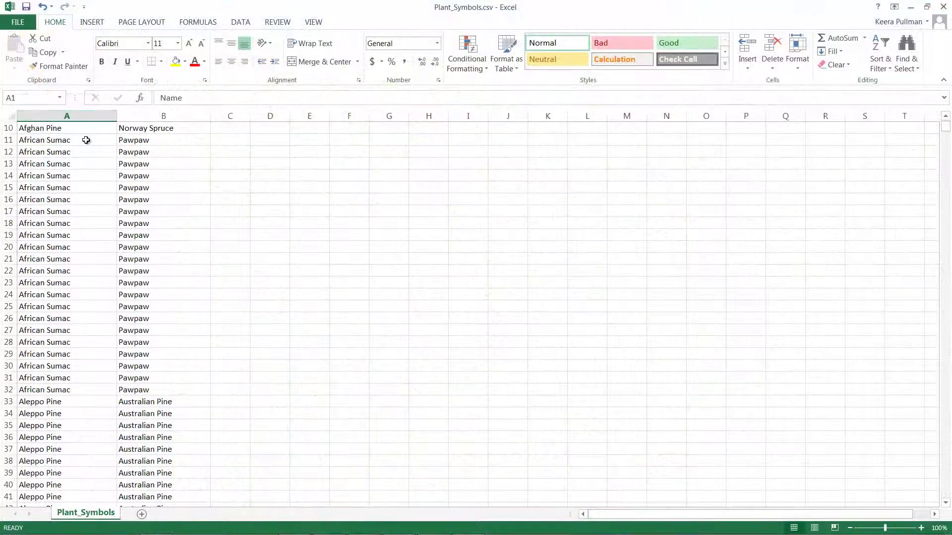
In Excel, examine how Plant_Symbols.csv pairs plant names with library plants, using the Afghan Pine row.
click(85, 128)
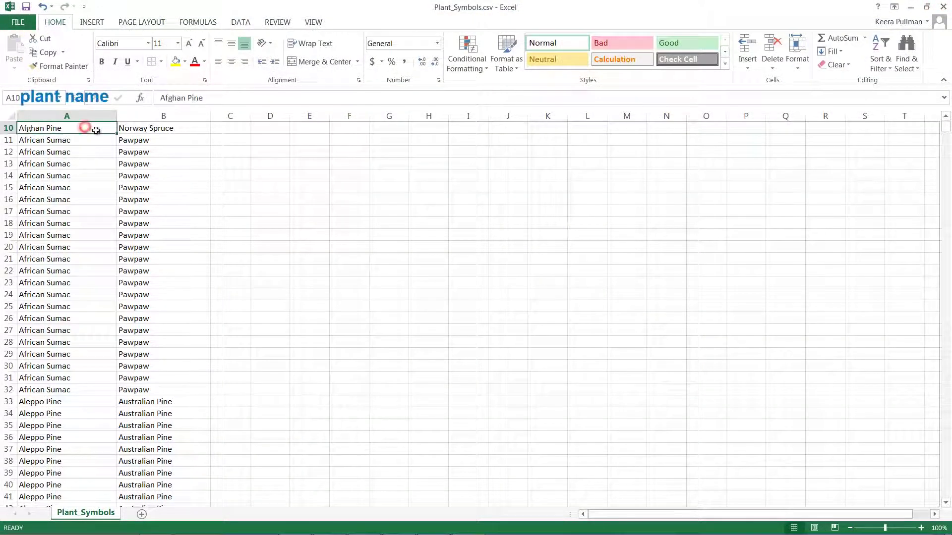
click(165, 131)
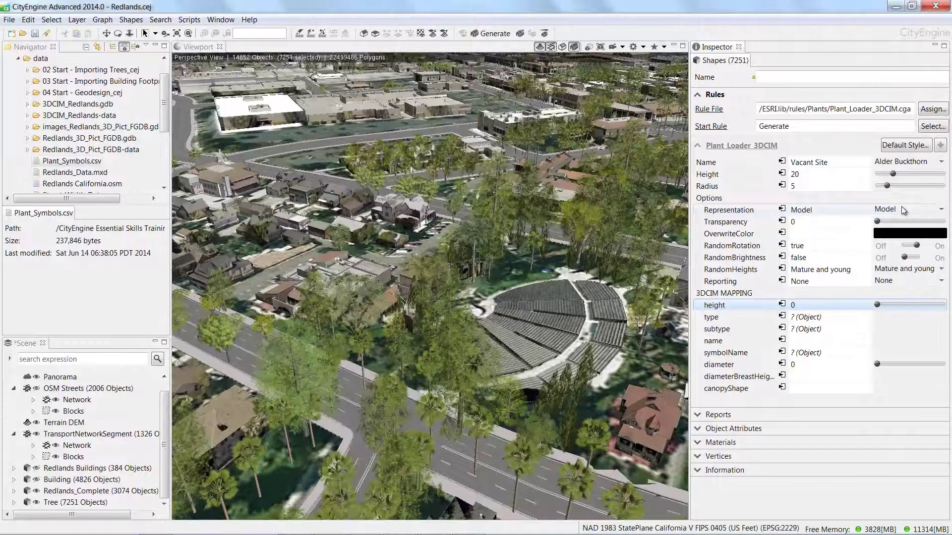
Set all trees' Representation to Model and select the group of trees beside the amphitheatre.
click(942, 210)
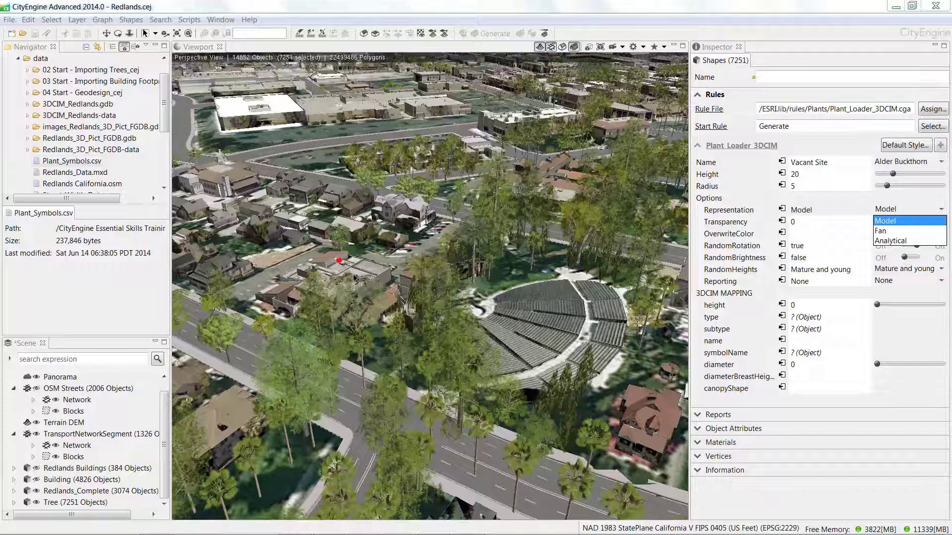
click(493, 377)
click(493, 377)
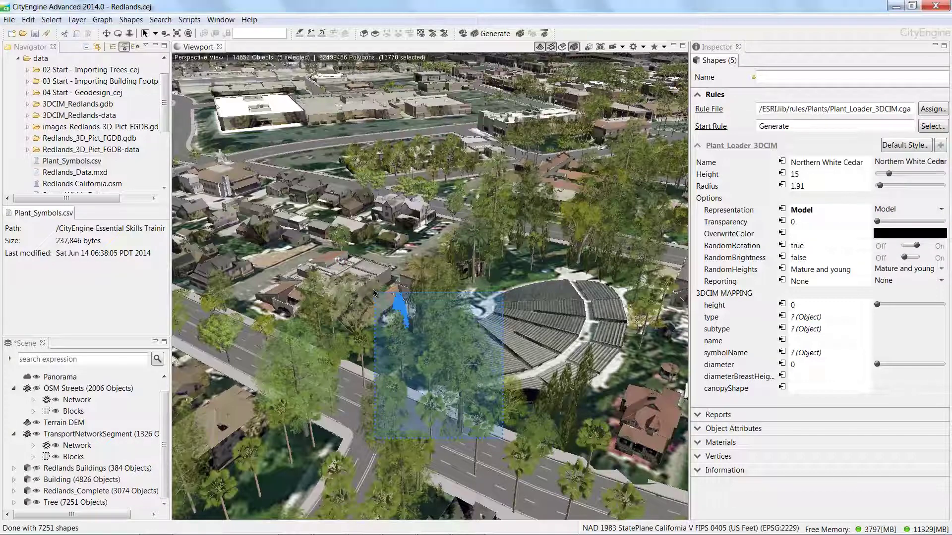
drag(363, 272, 373, 268)
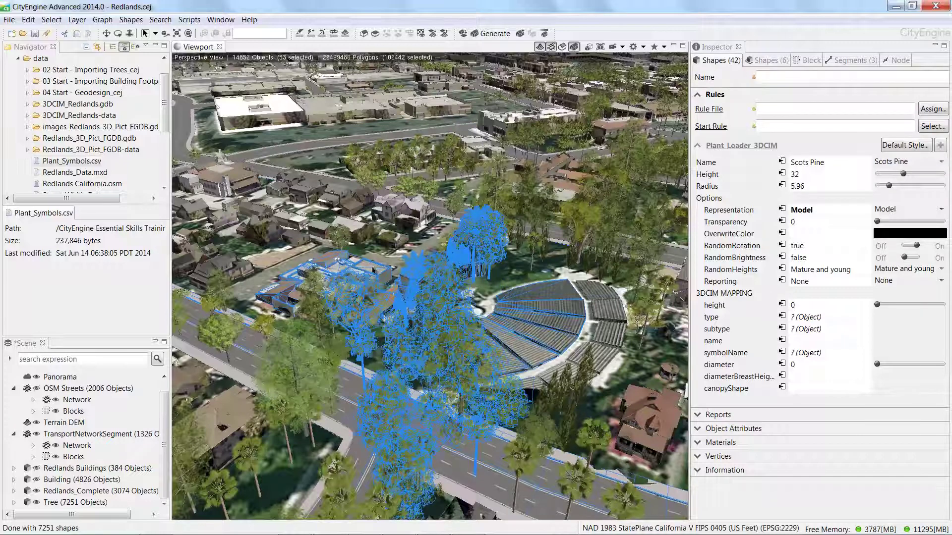
Try the Fan and Analytical representations on the selected trees.
click(885, 210)
click(881, 232)
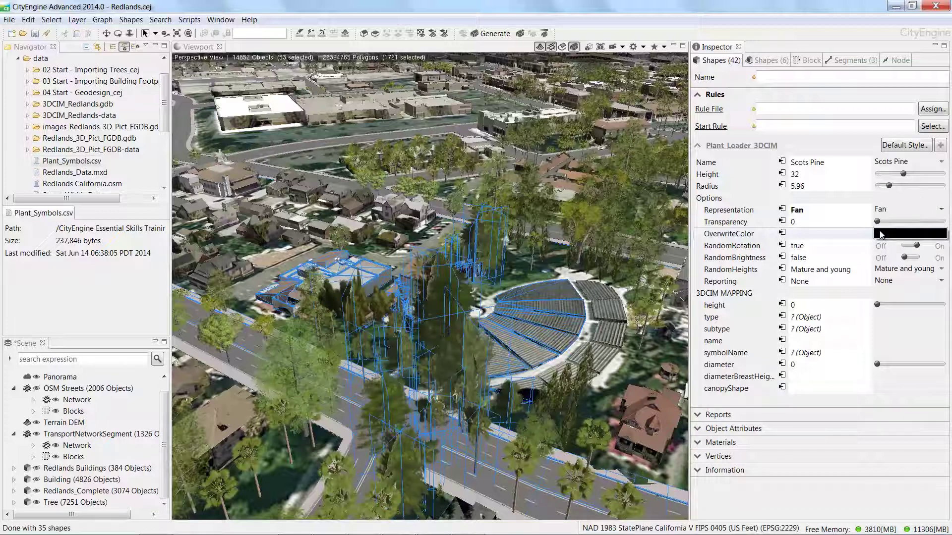
click(906, 216)
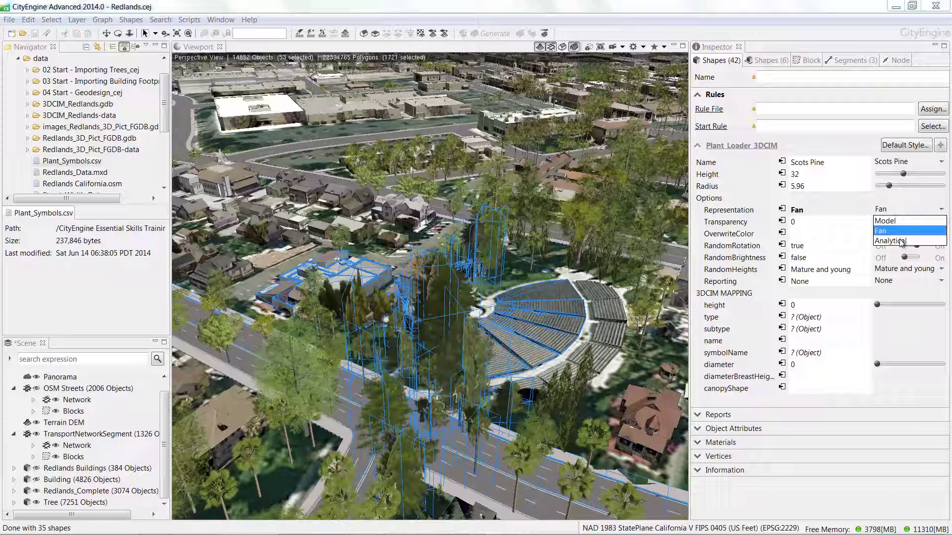
click(901, 241)
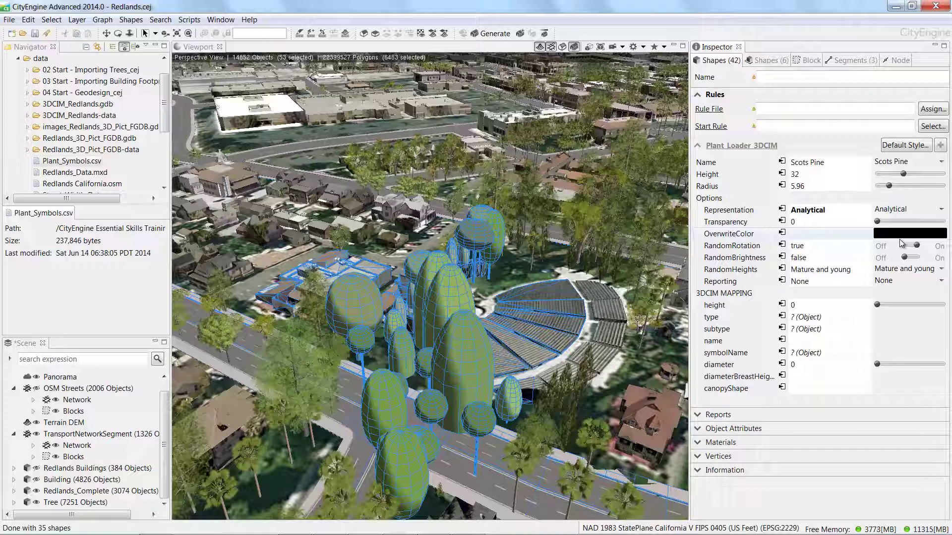
Set the selected trees' Representation to Model and RandomHeights to Mature and young.
click(896, 209)
click(898, 226)
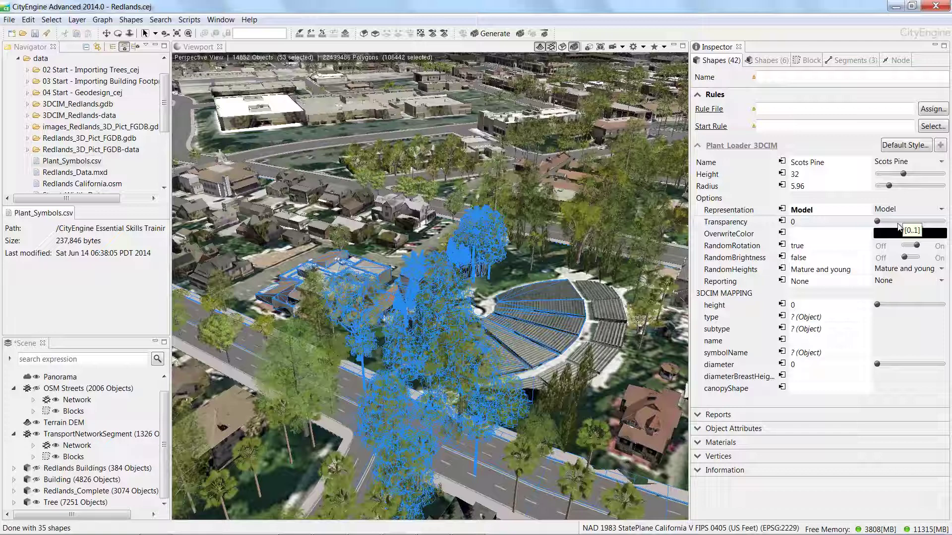
click(942, 269)
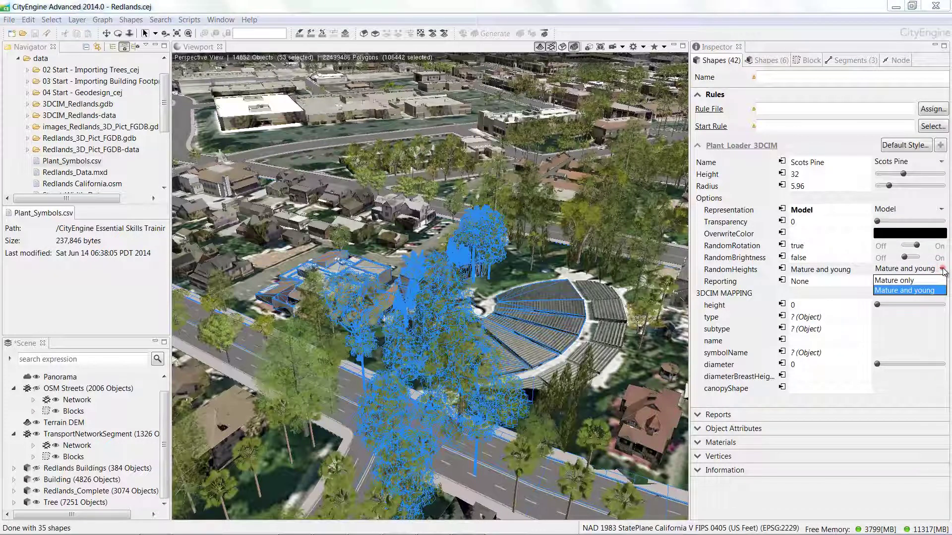
click(942, 269)
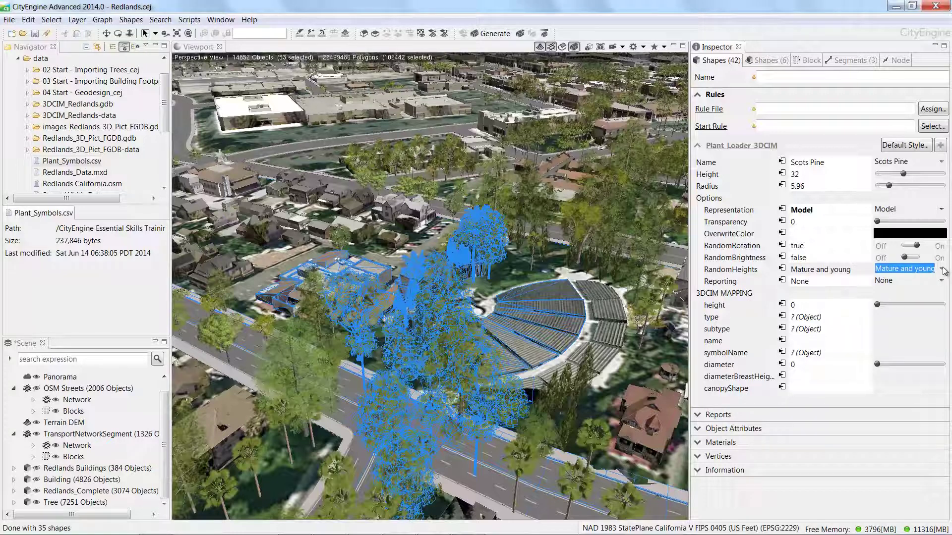
Try Southern Magnolia as the Name of the selected trees, undo the species change, and clear the selection.
click(941, 162)
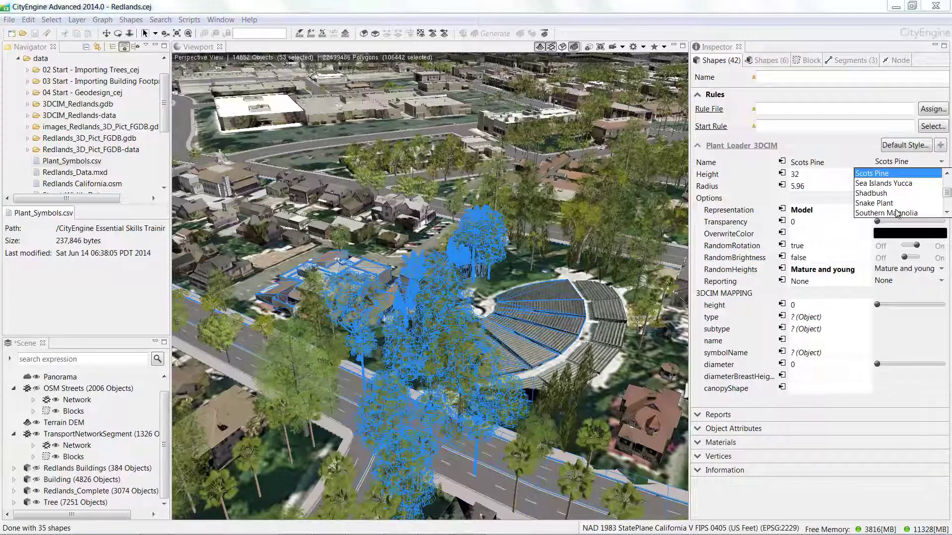
scroll(947, 195, down, 1)
scroll(946, 195, up, 2)
scroll(947, 195, down, 2)
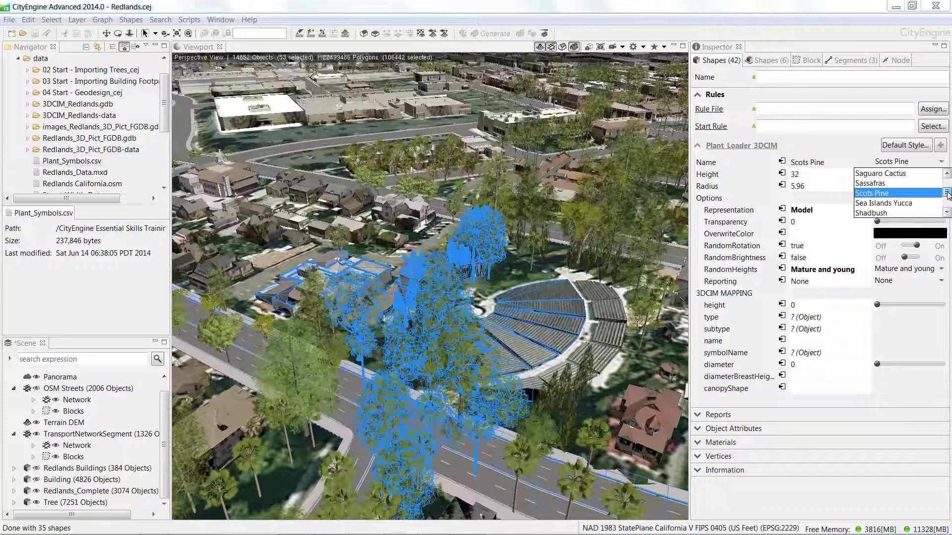
click(946, 212)
click(946, 212)
click(946, 212)
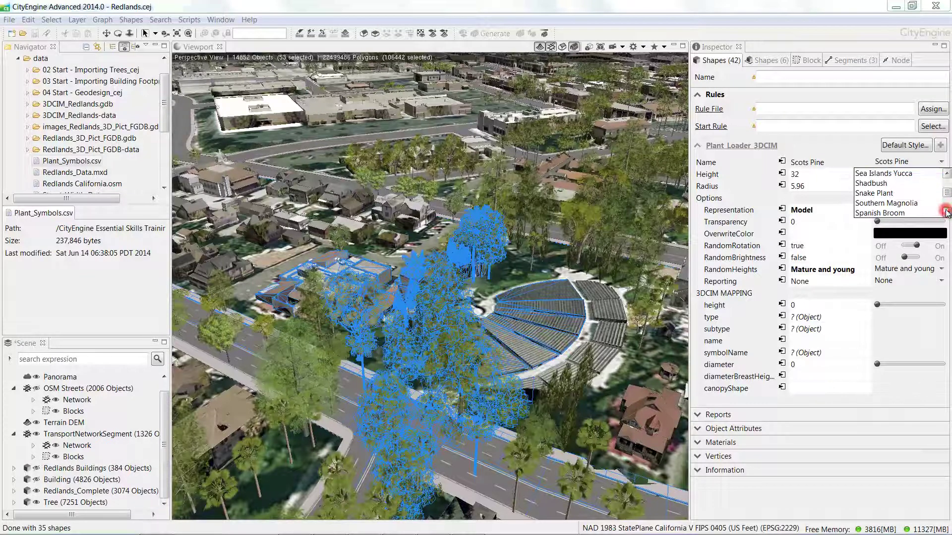
click(905, 203)
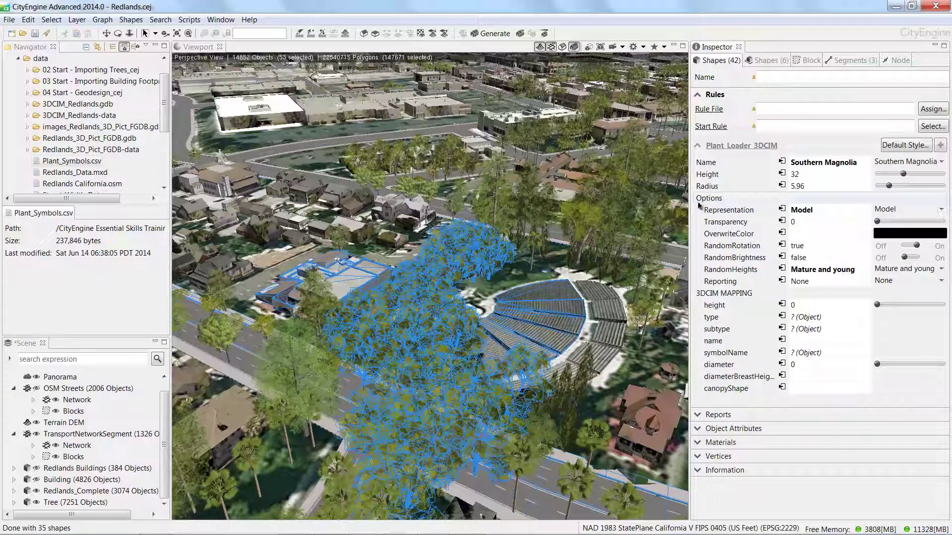
click(249, 297)
click(253, 287)
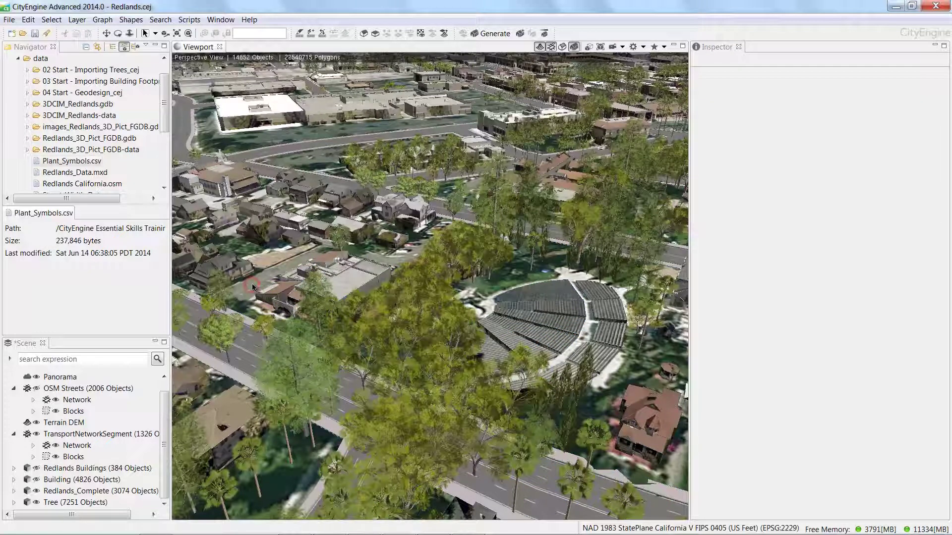
click(375, 322)
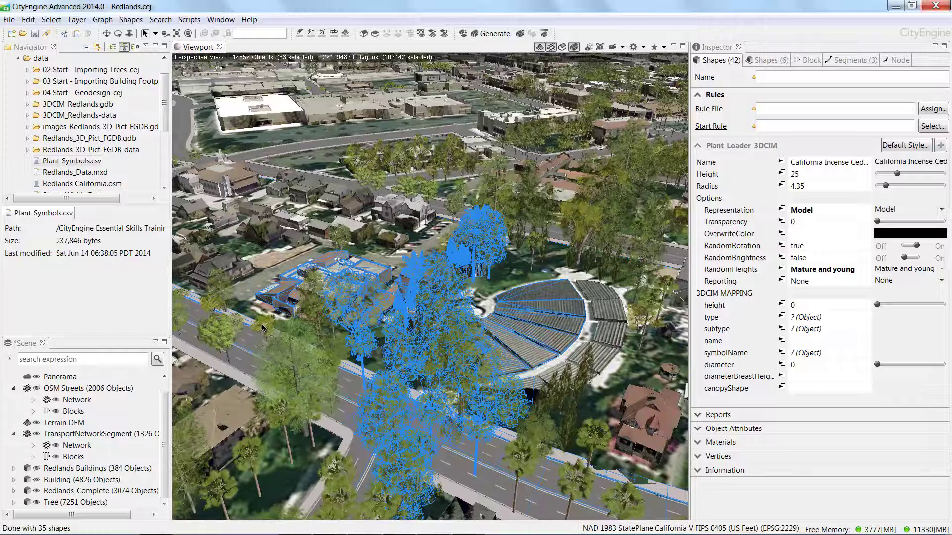
click(251, 289)
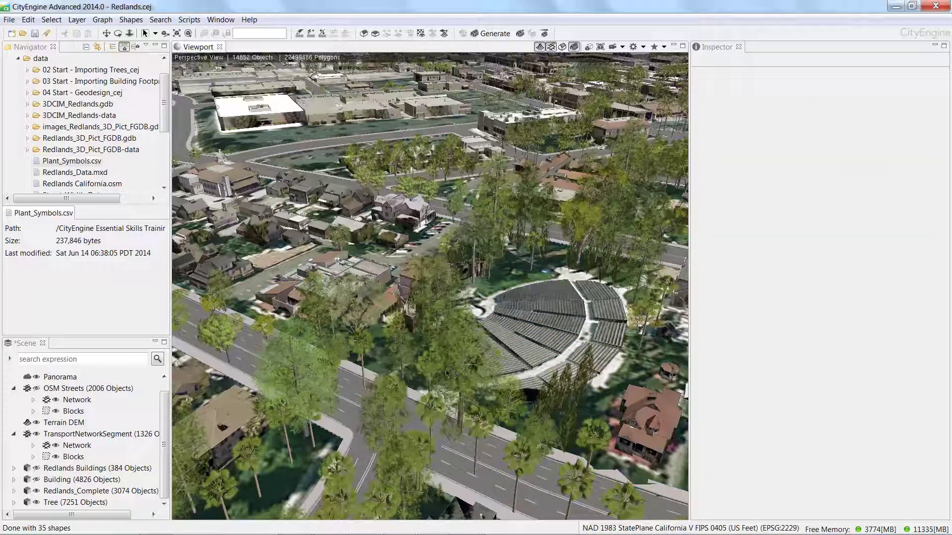
Select all objects in the Tree layer and set their Transparency to 0.25.
click(89, 503)
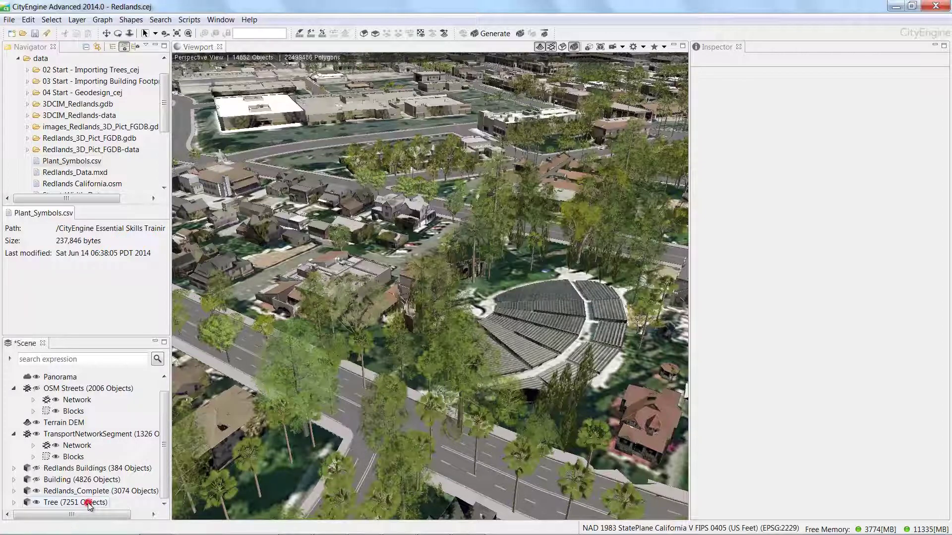
right_click(90, 503)
mouse_move(145, 359)
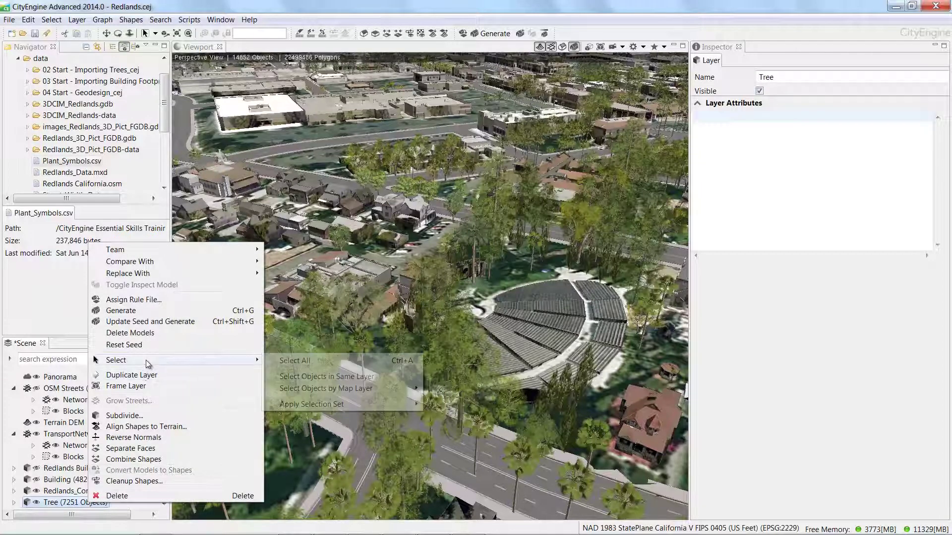
click(305, 381)
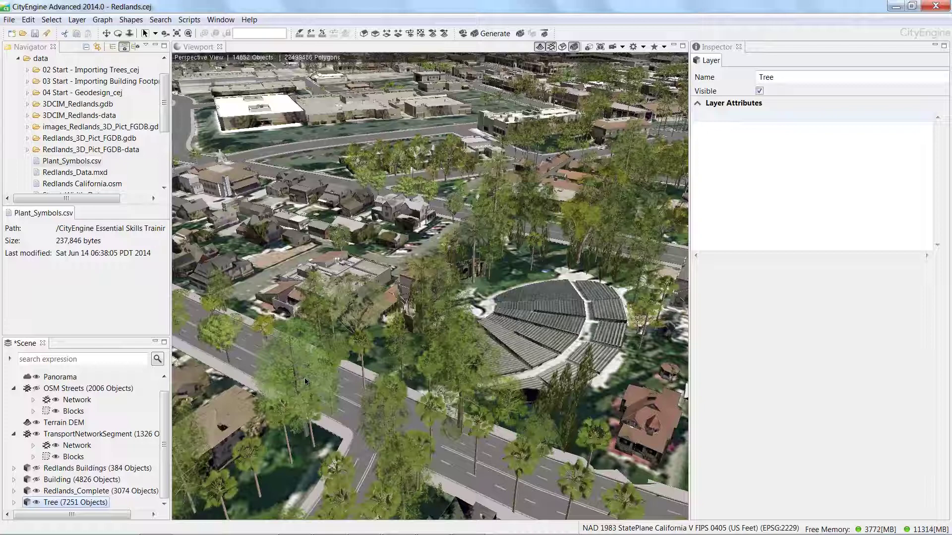
click(802, 223)
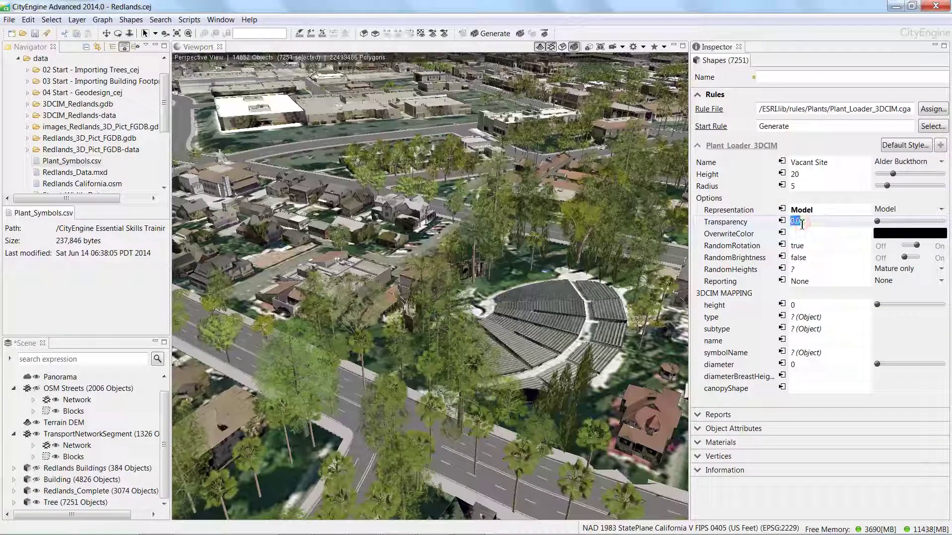
text(0.25)
key(Return)
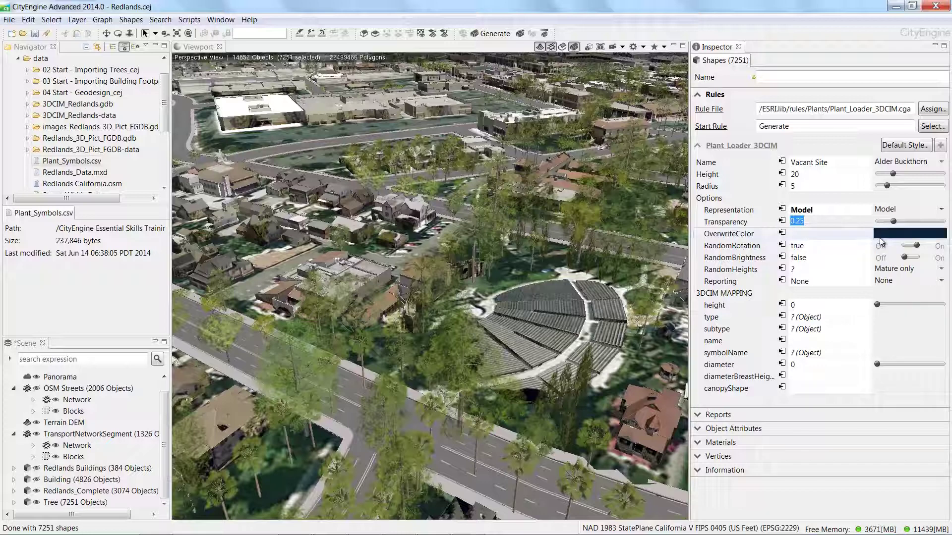
Set the trees' OverwriteColor to green #008040 and undo the colour change.
click(881, 238)
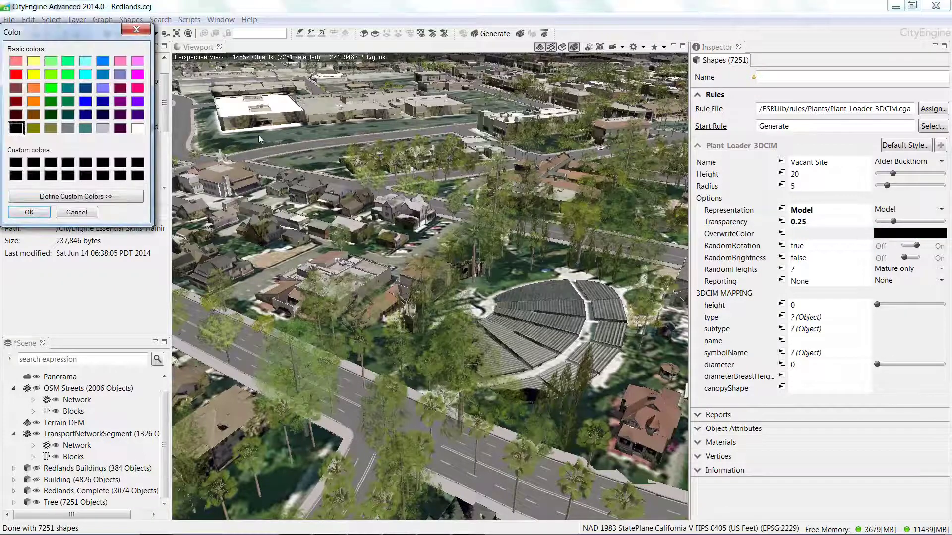
click(69, 103)
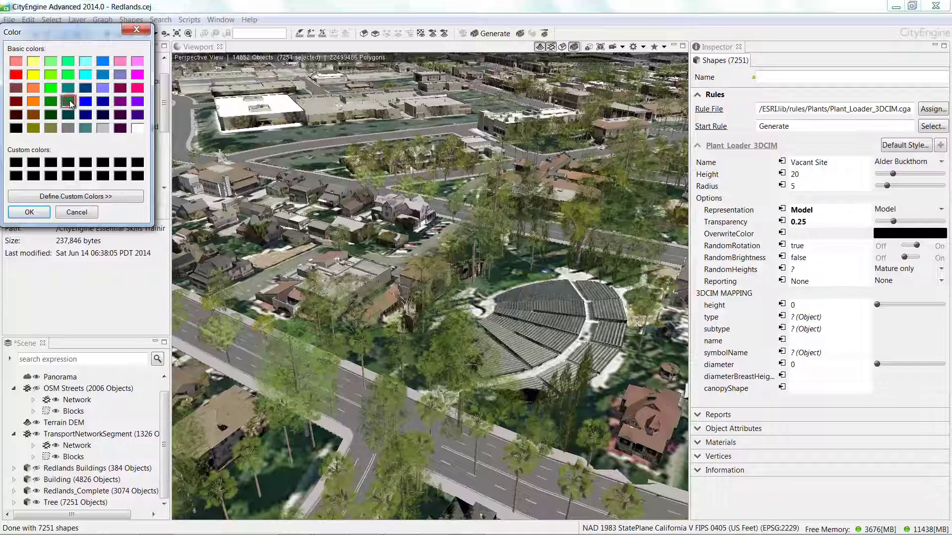
click(29, 213)
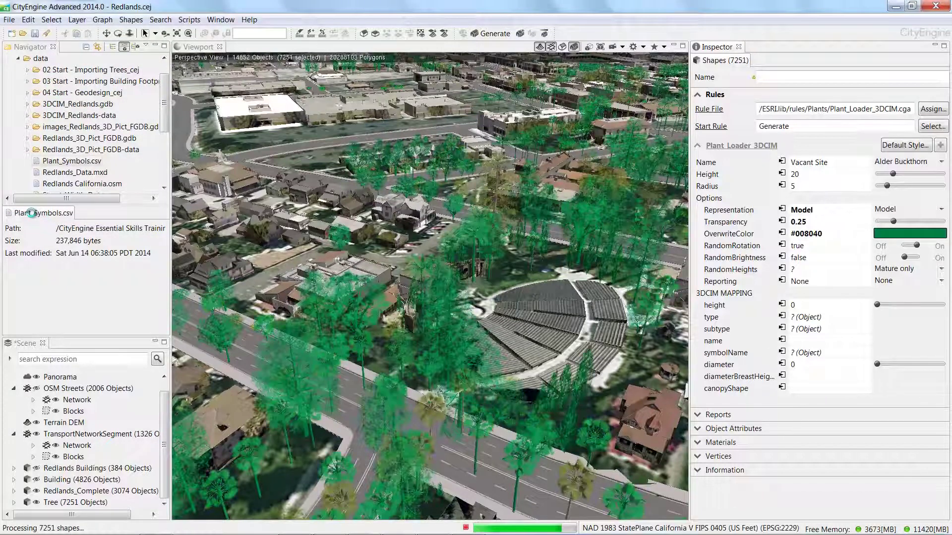
key(ctrl+z)
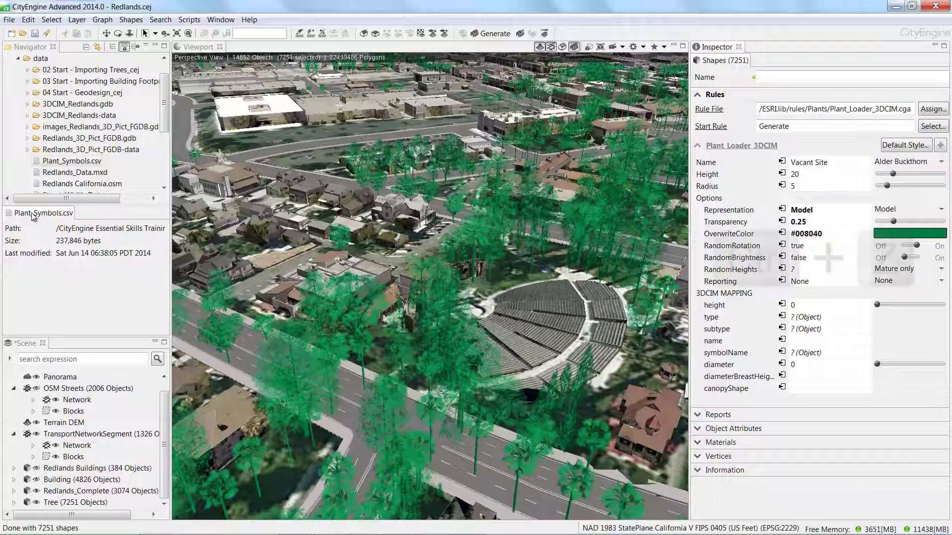
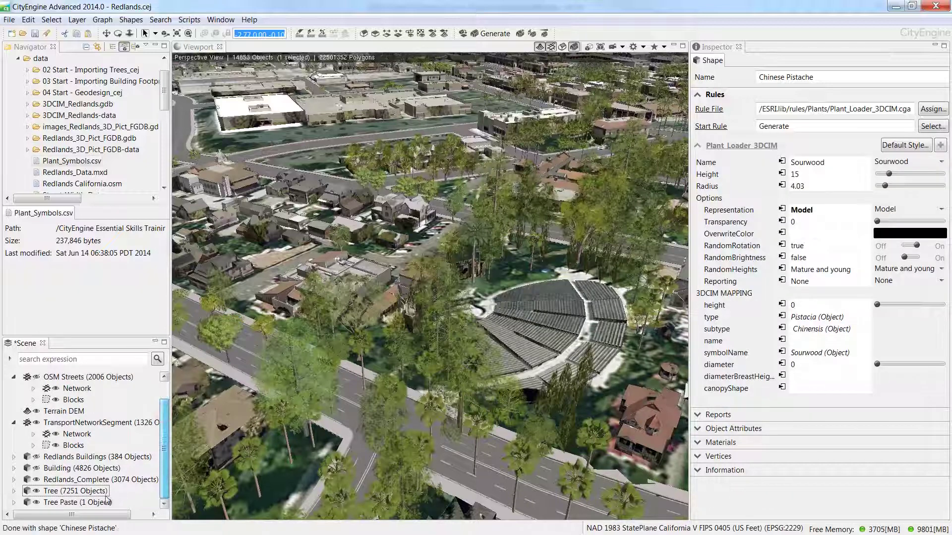
Rename the Tree Paste layer to Tree authored.
click(96, 503)
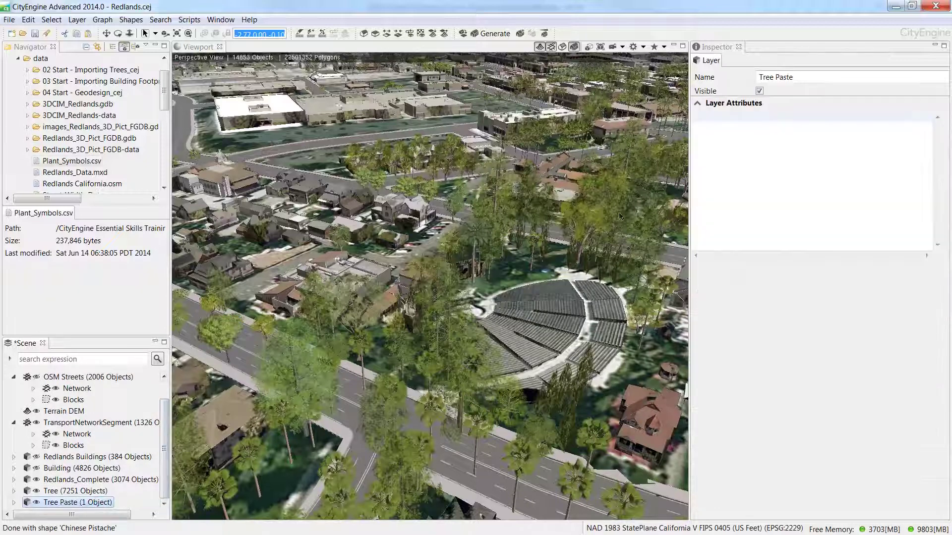
click(807, 78)
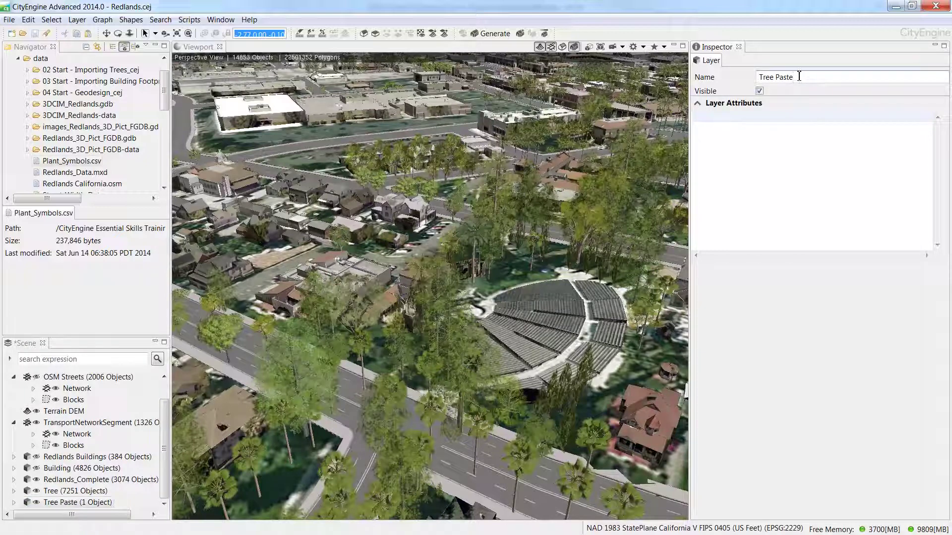
drag(799, 77, 781, 79)
text(a)
click(792, 94)
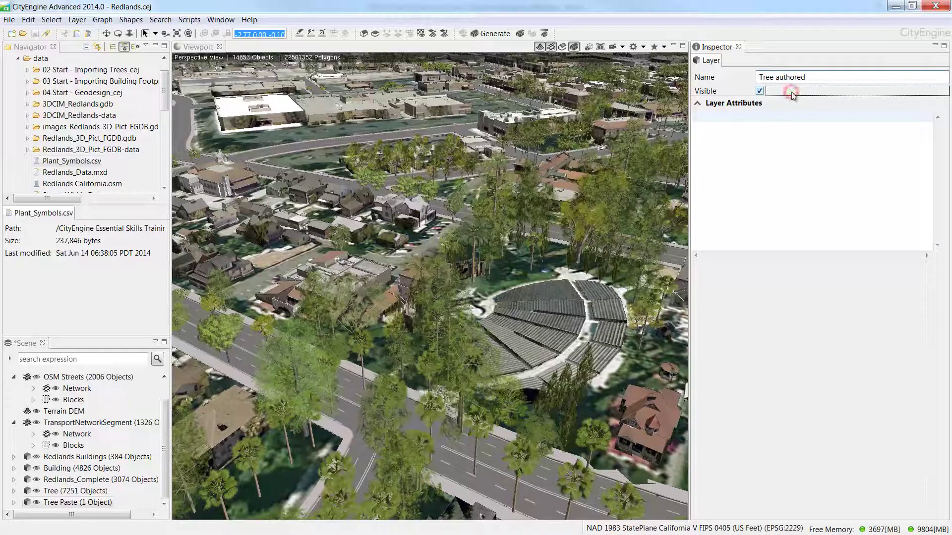
click(111, 502)
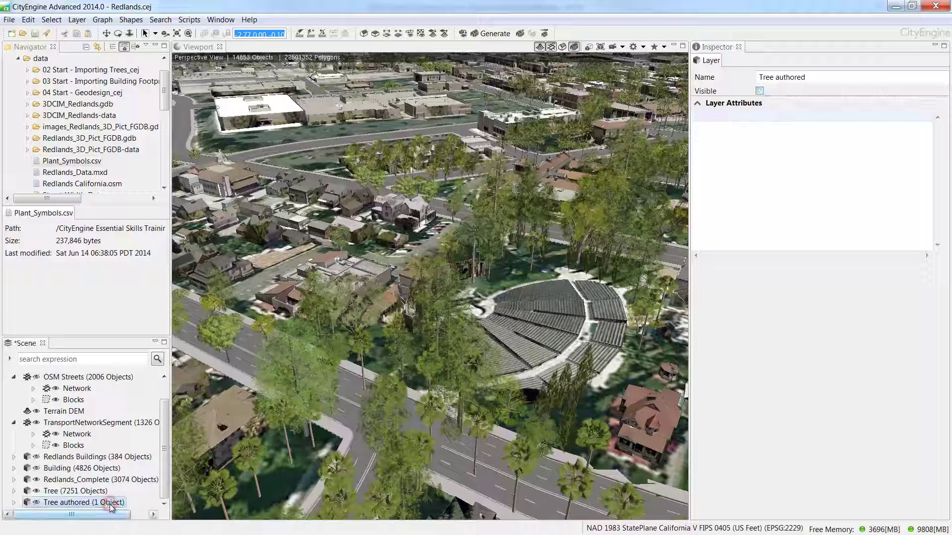
Select the Chinese Pistache tree of the Tree authored layer beside the street and move it back among the houses.
right_click(110, 503)
mouse_move(255, 363)
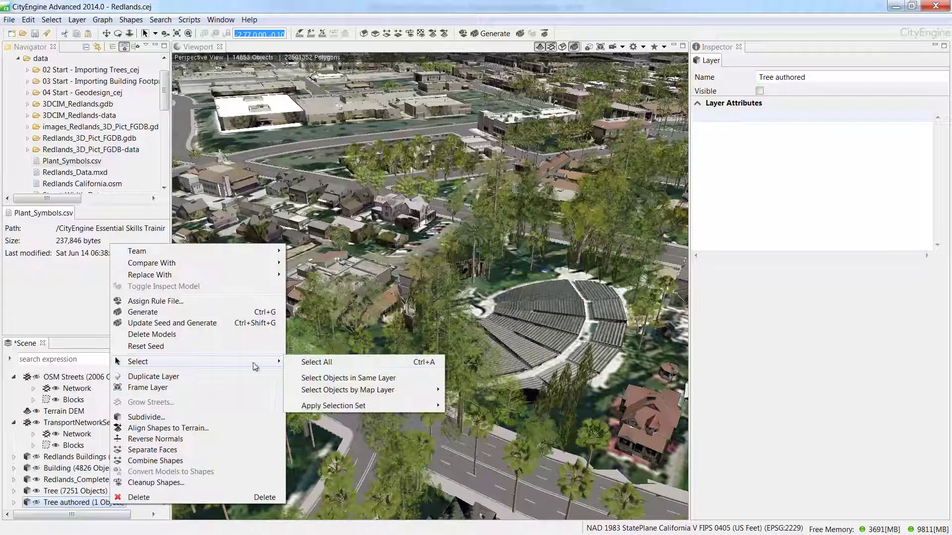
click(324, 378)
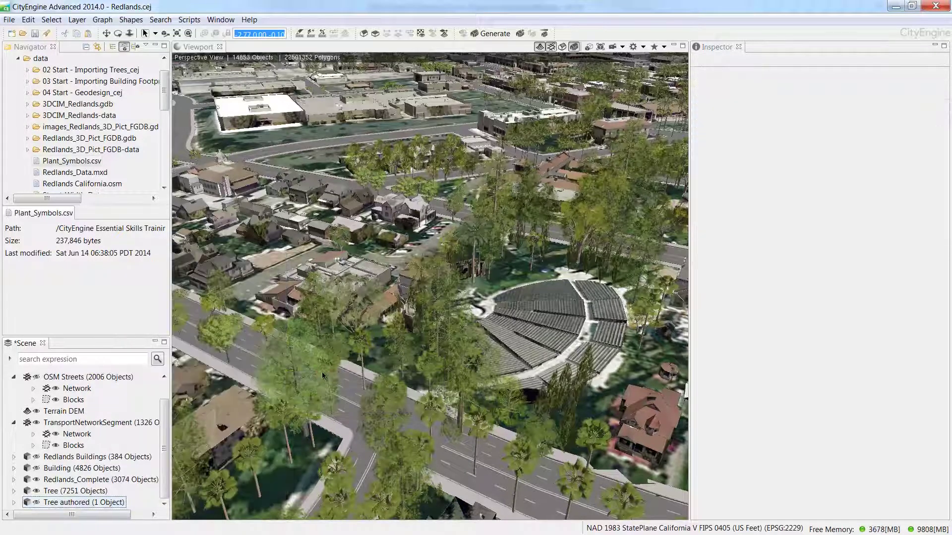
click(166, 34)
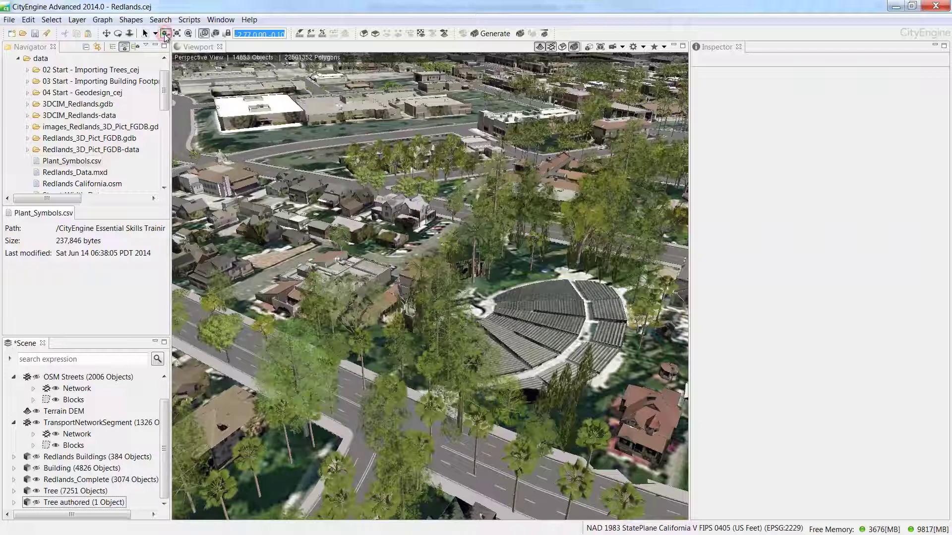
click(37, 502)
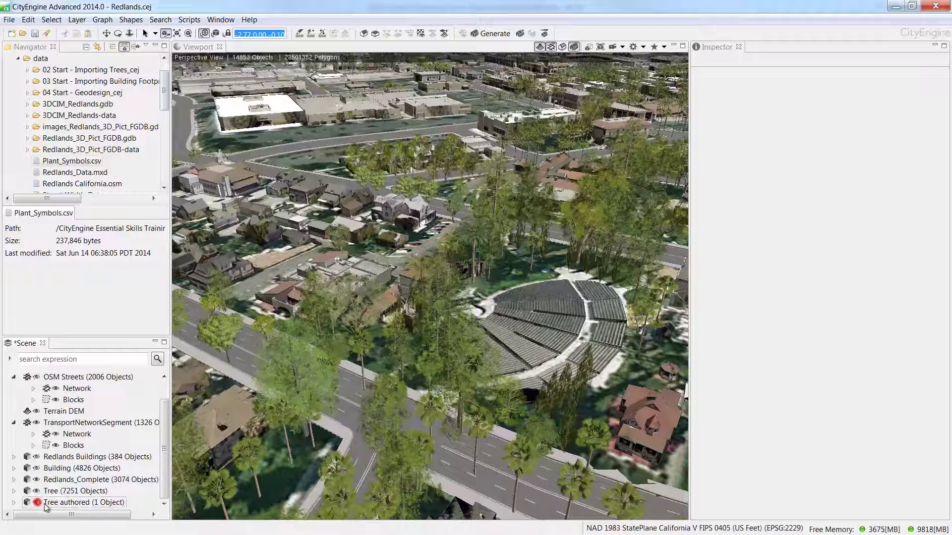
click(226, 346)
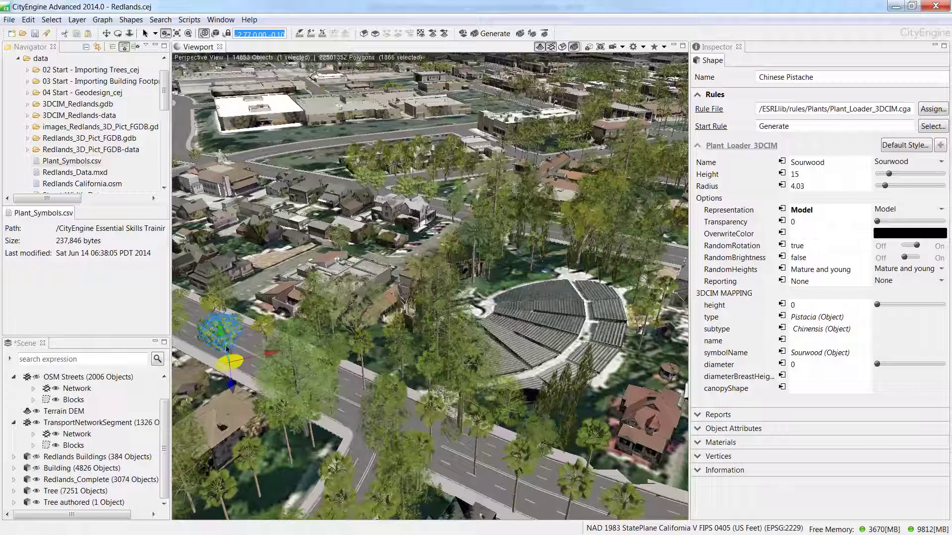
drag(247, 356, 290, 246)
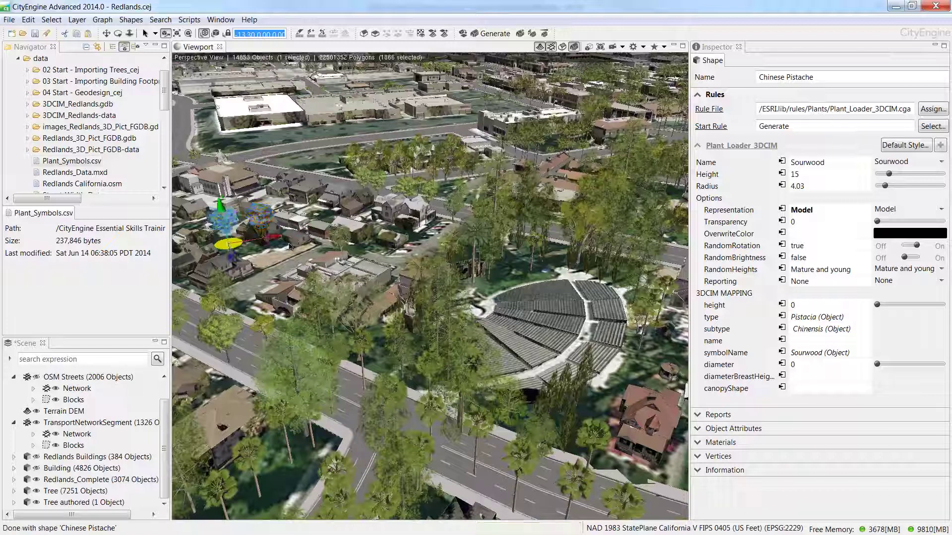
Set the moved tree's plant Name to American Sycamore, regenerate its model, and clear the selection.
click(942, 163)
click(941, 163)
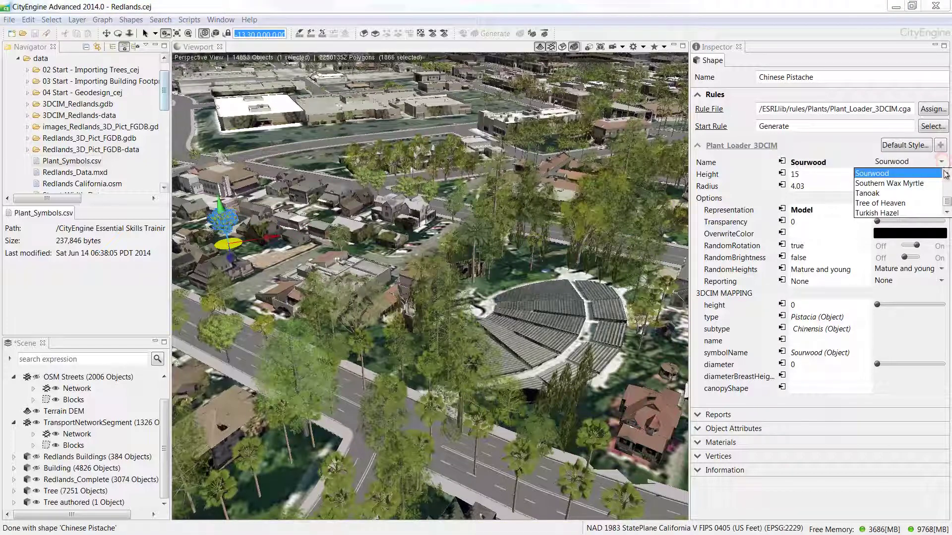
scroll(948, 205, down, 2)
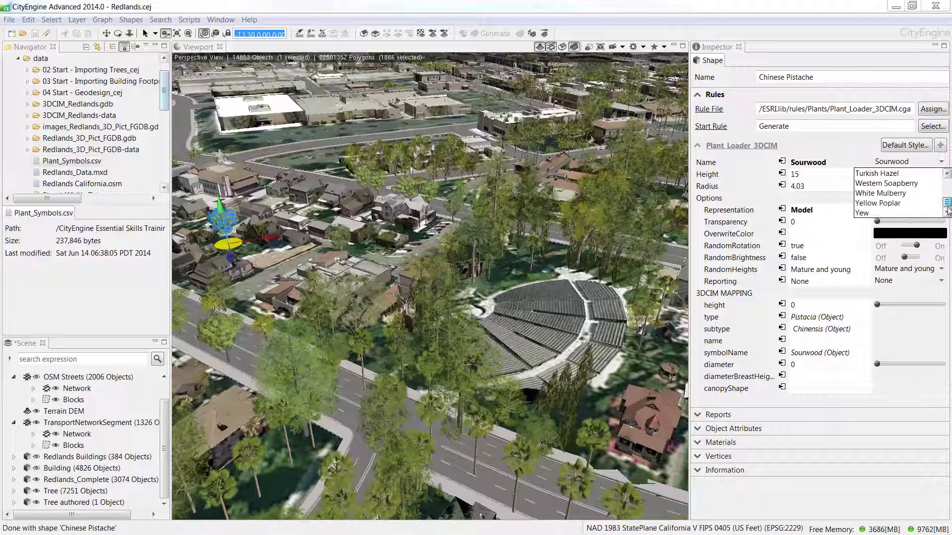
scroll(948, 203, up, 10)
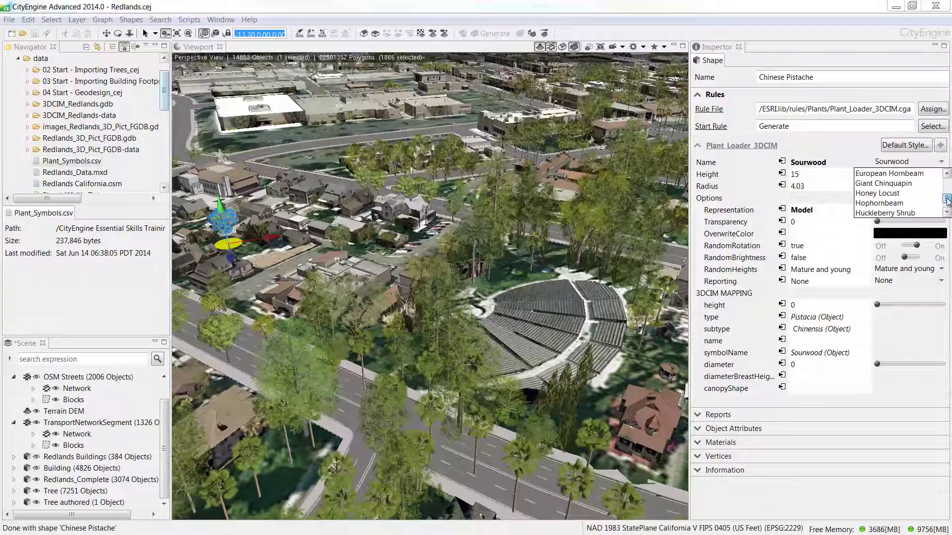
scroll(947, 199, down, 10)
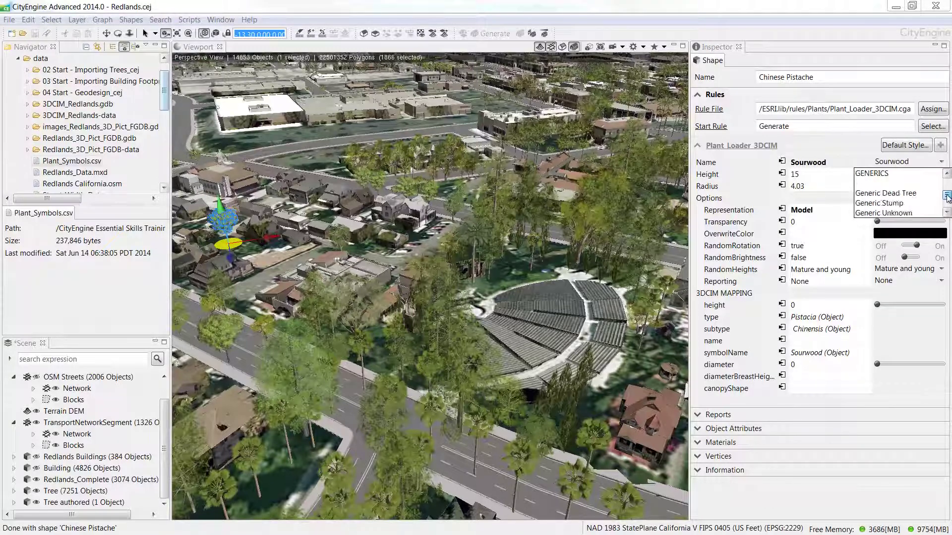
scroll(947, 196, up, 8)
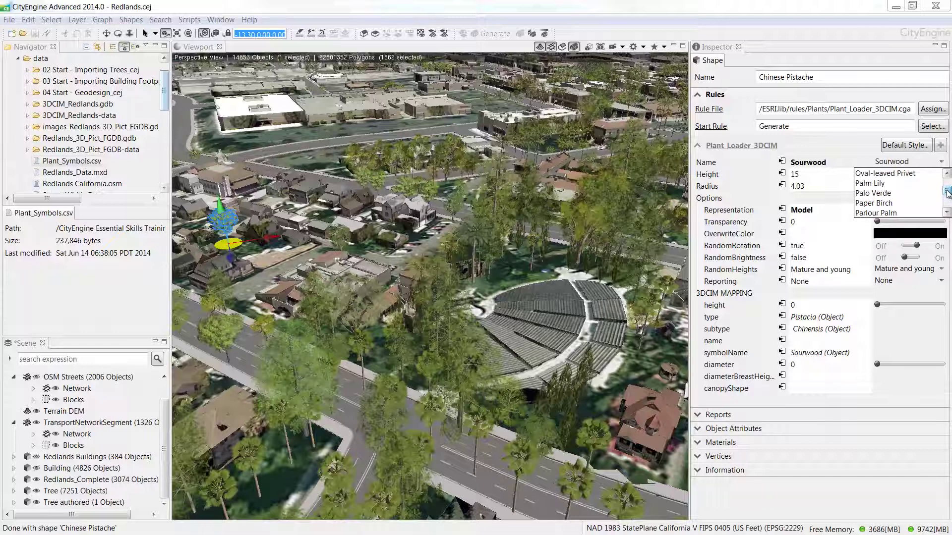
scroll(947, 192, up, 8)
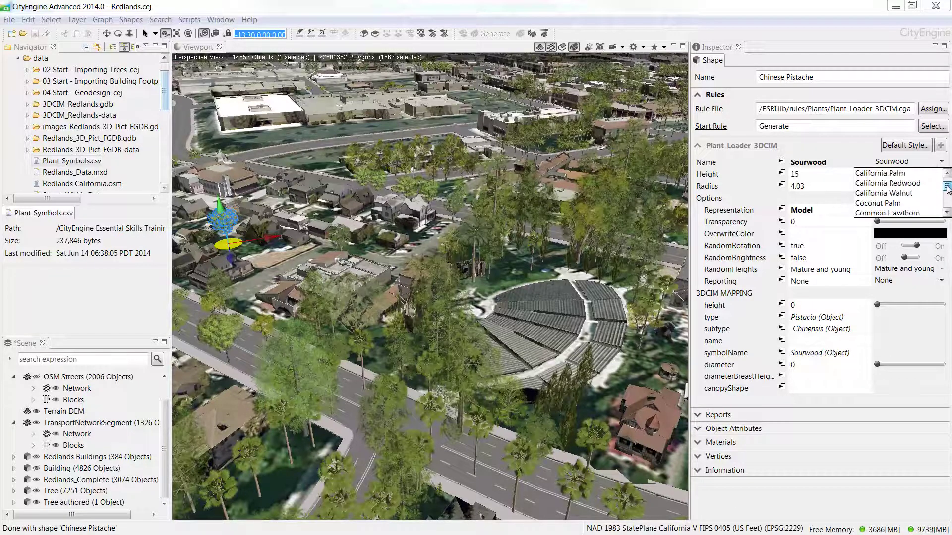
scroll(947, 186, up, 5)
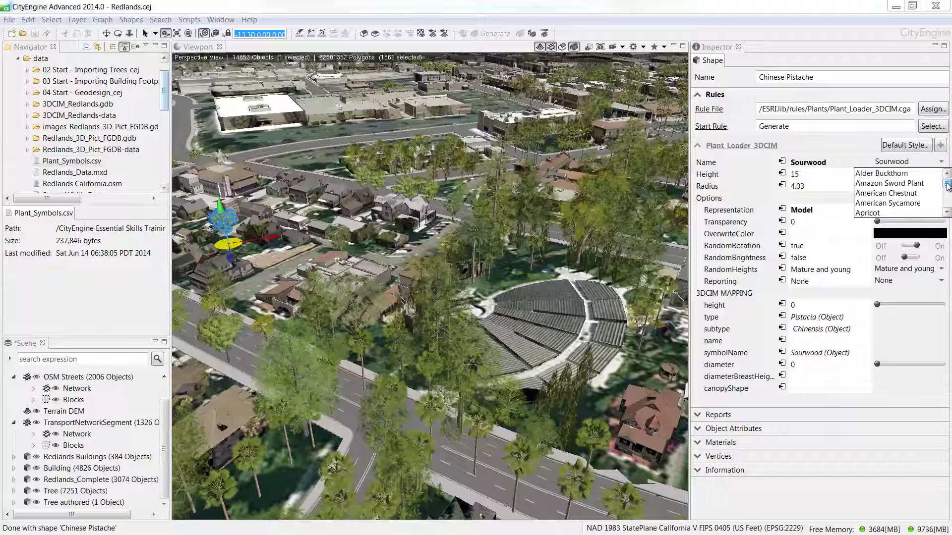
click(917, 203)
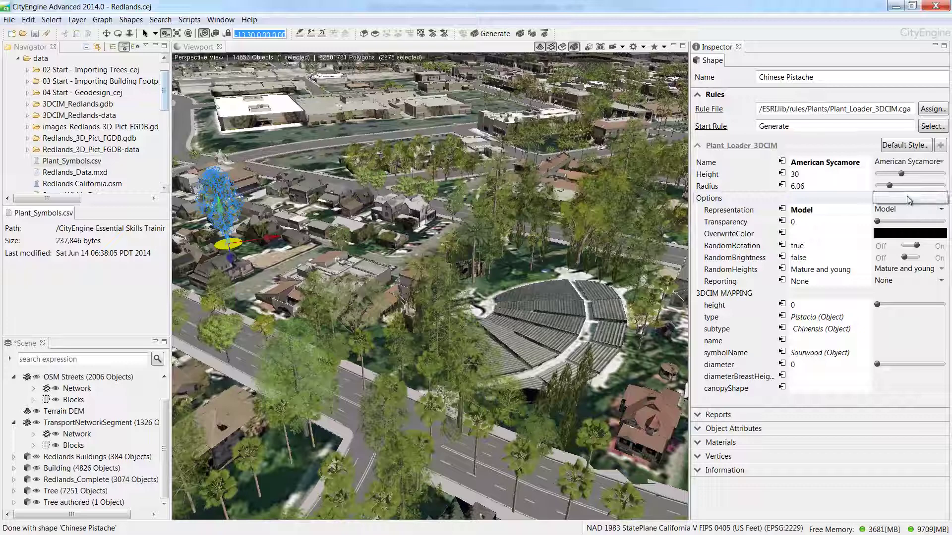
click(494, 34)
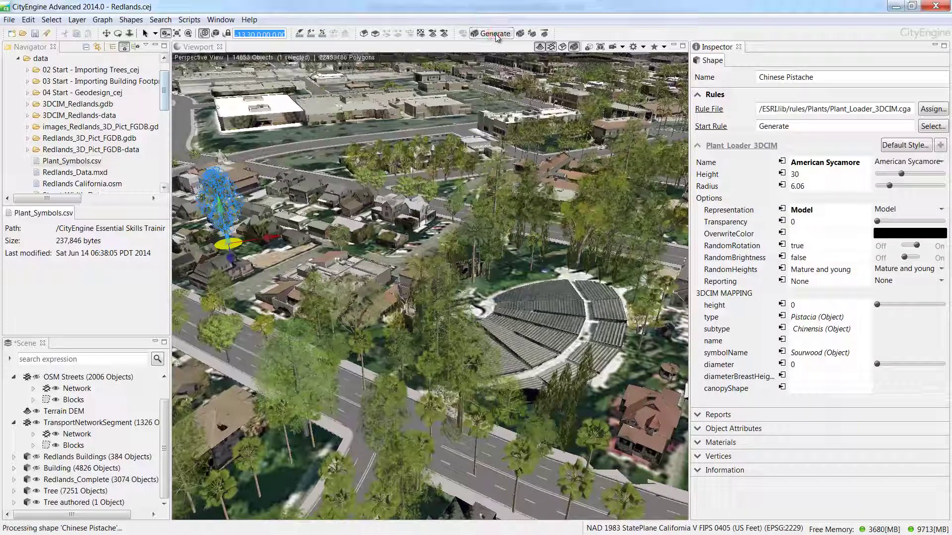
click(321, 127)
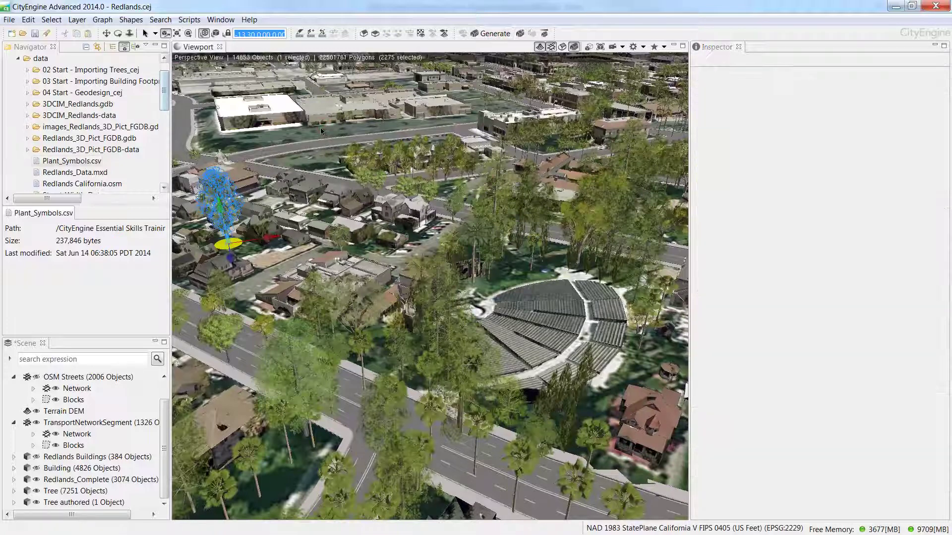
Go to the Mall bookmark and select the three palm trees along the street edge of the mall's parking lot.
click(665, 46)
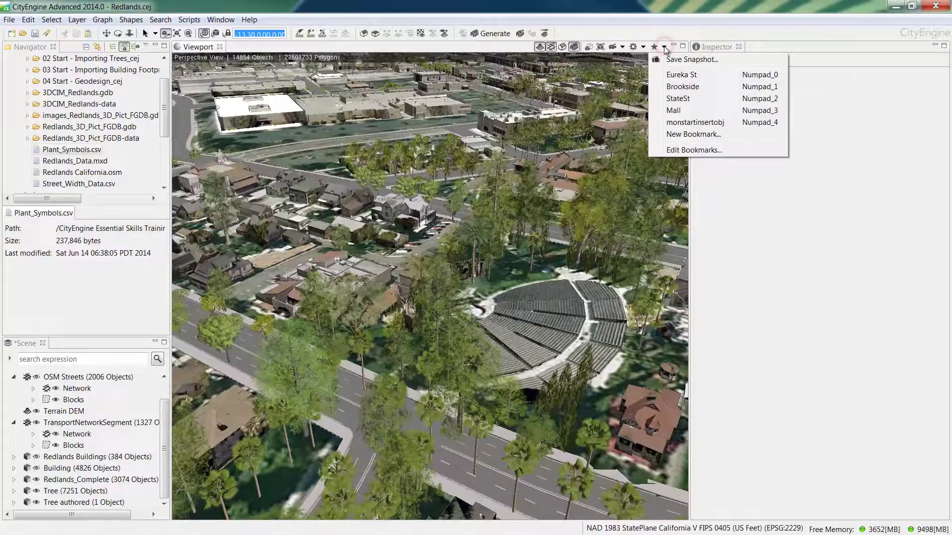
click(675, 110)
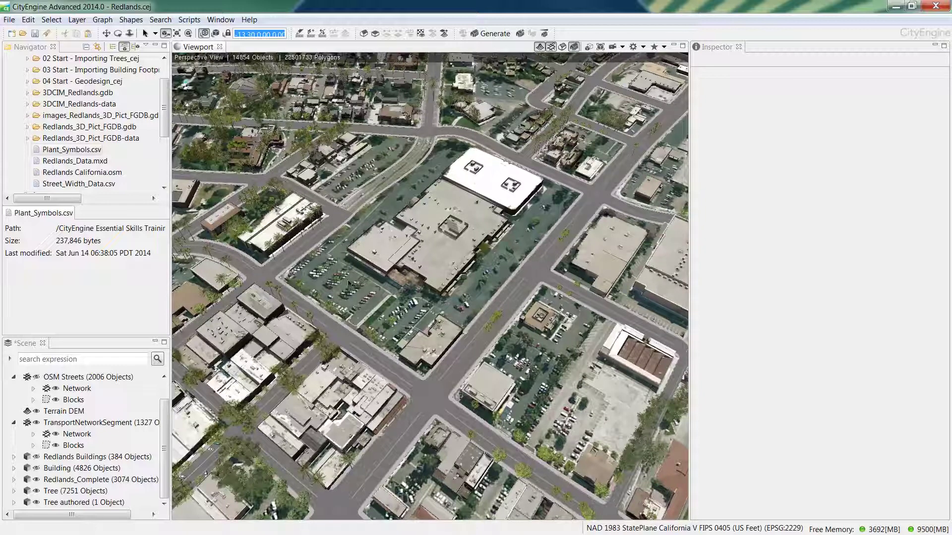
scroll(365, 295, up, 5)
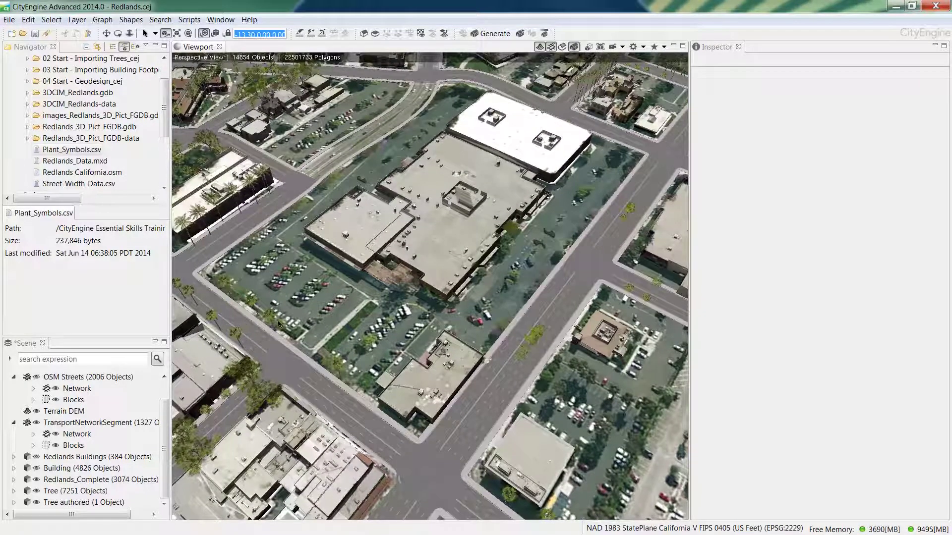
scroll(242, 316, up, 4)
scroll(314, 324, up, 5)
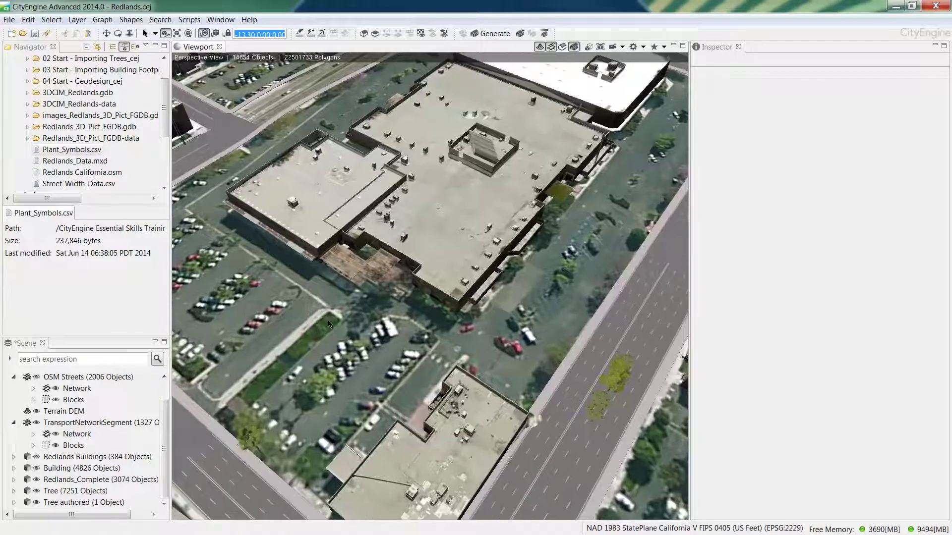
scroll(381, 316, up, 1)
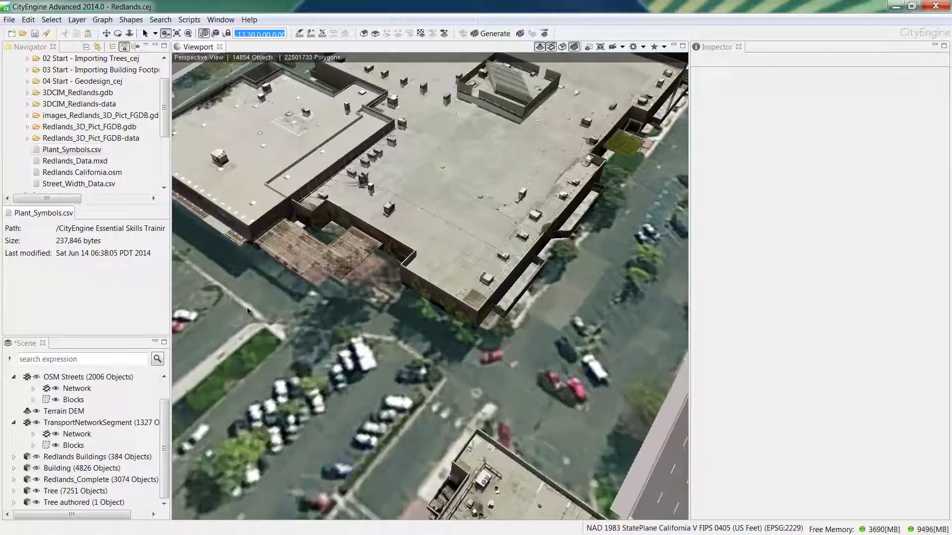
middle_drag(221, 310, 297, 277)
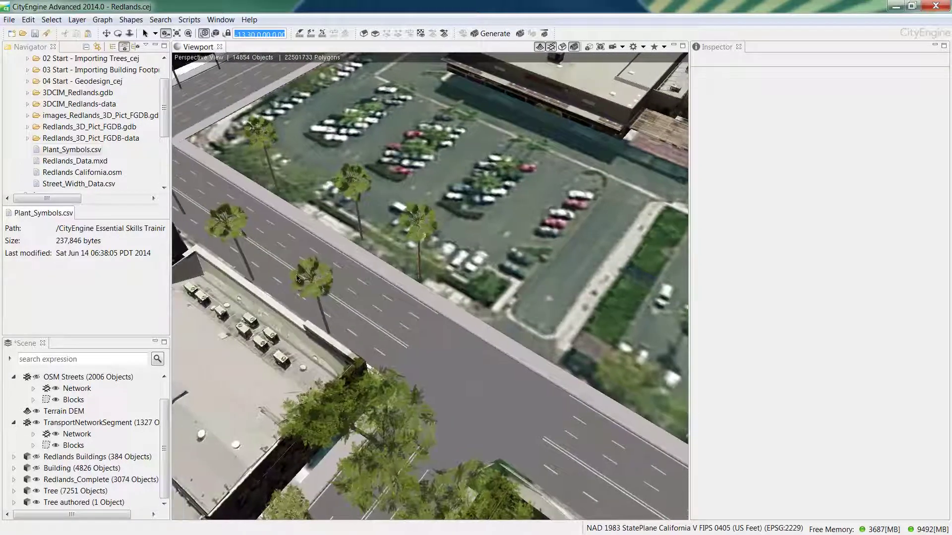
key(alt)
middle_drag(270, 237, 328, 266)
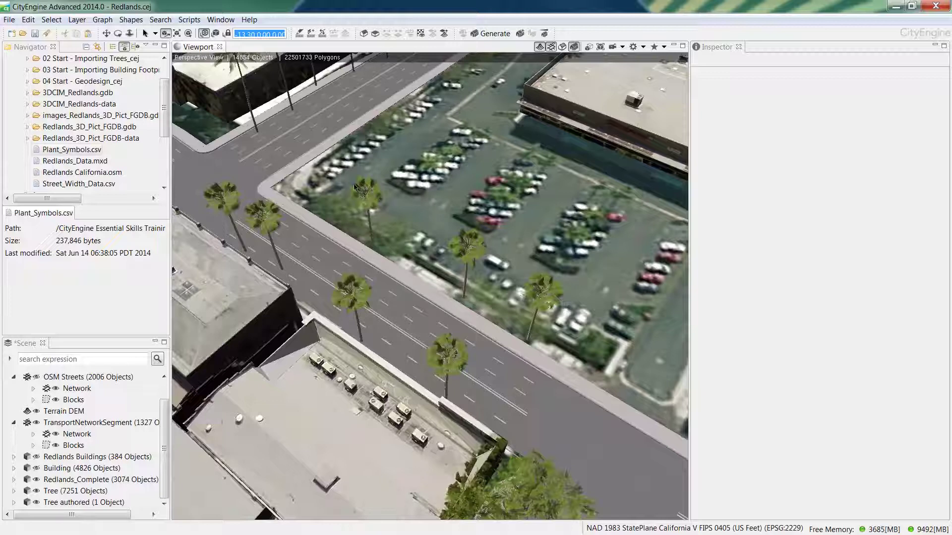
key(q)
drag(337, 160, 577, 313)
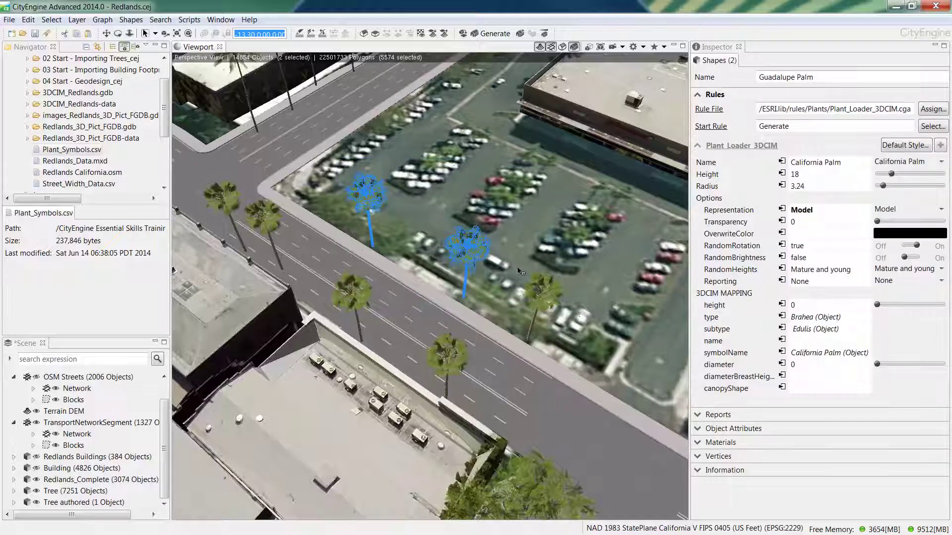
shift+click(556, 298)
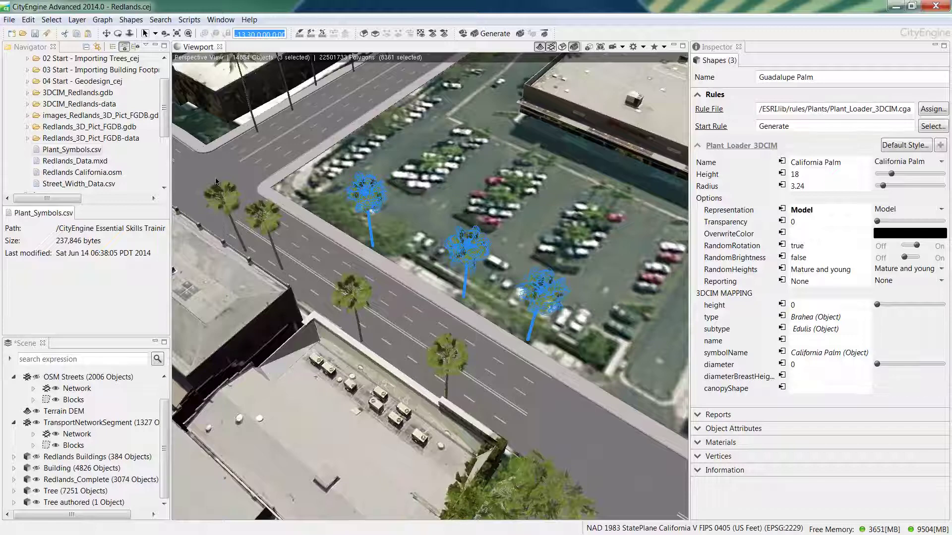
Assign the Insert_Object.cga rule from the project's rules folder to the three selected palms.
drag(162, 121, 156, 179)
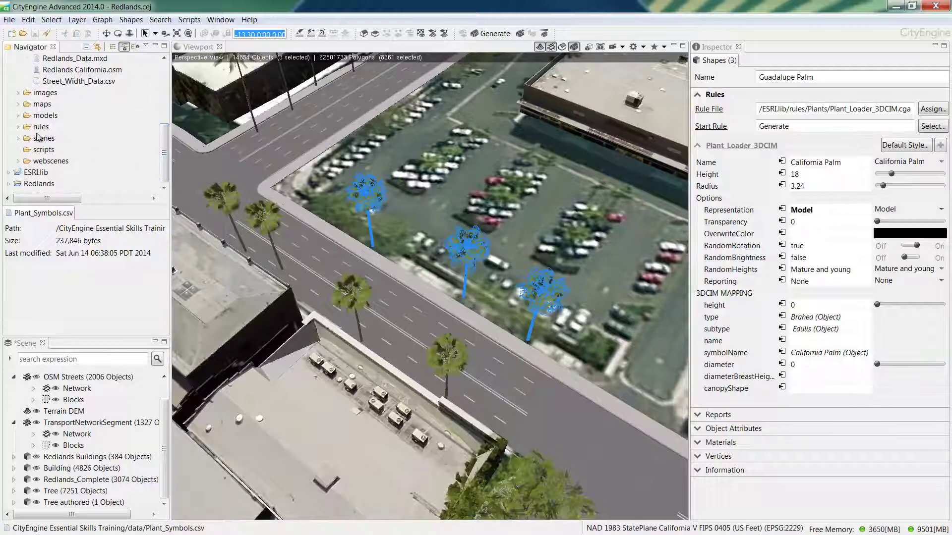
click(18, 127)
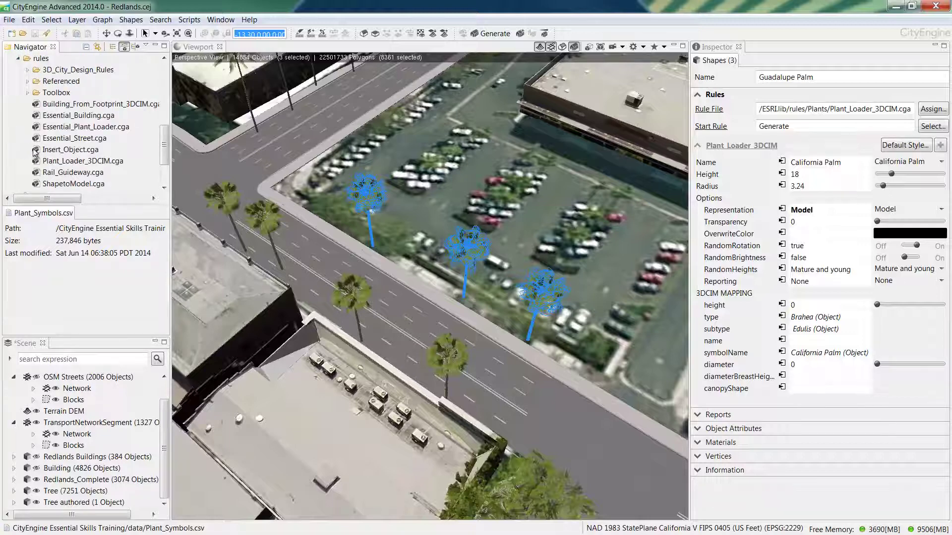
drag(46, 150, 368, 206)
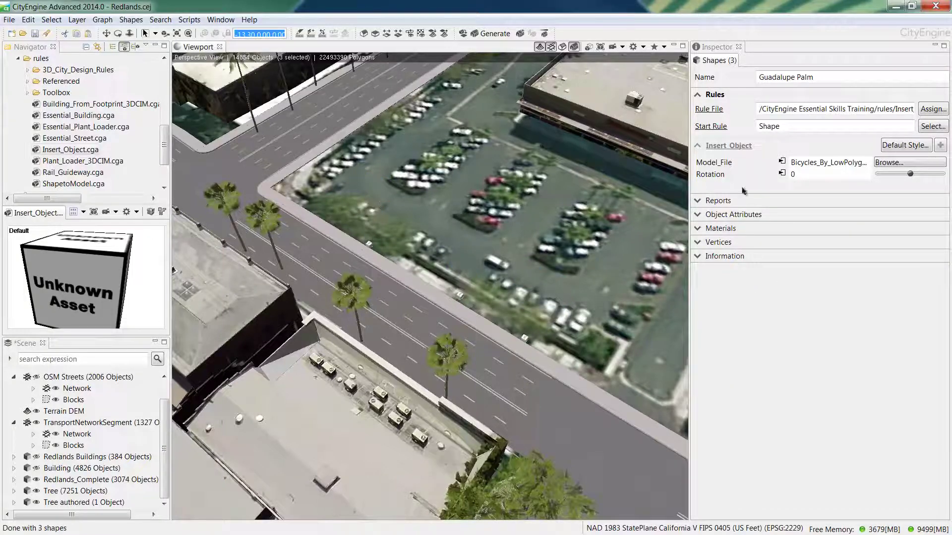
Set the Model_File of the three shapes to lightPole360.obj from the Streets/lamps folder and clear the selection.
click(877, 169)
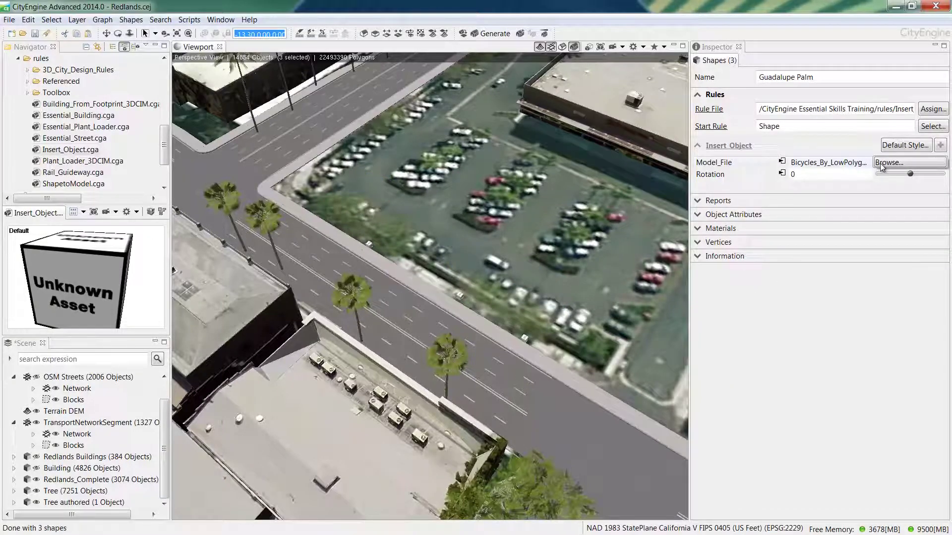
click(881, 164)
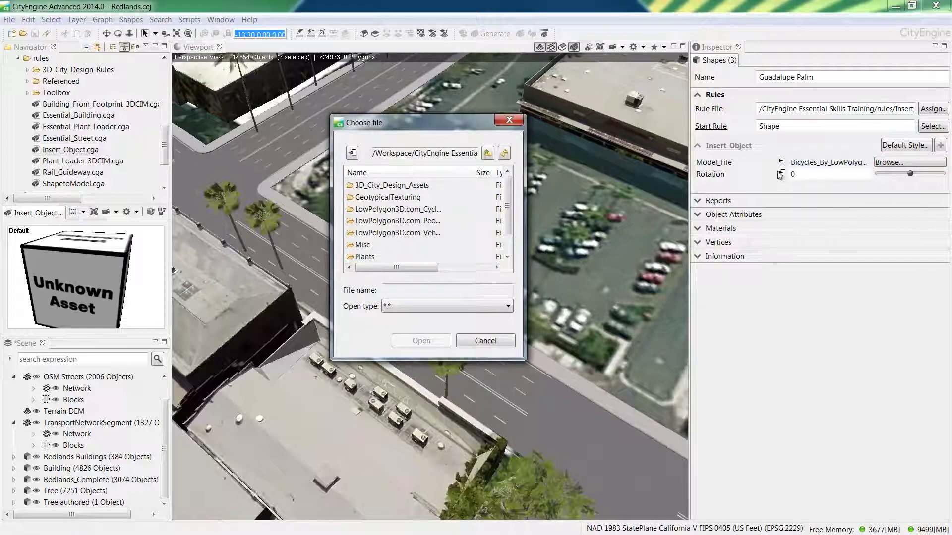
scroll(486, 254, down, 1)
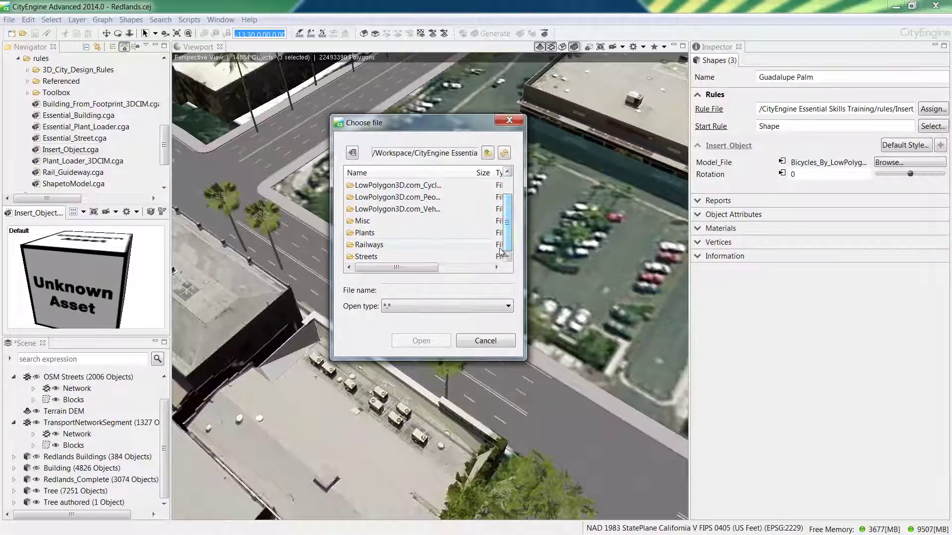
double_click(374, 257)
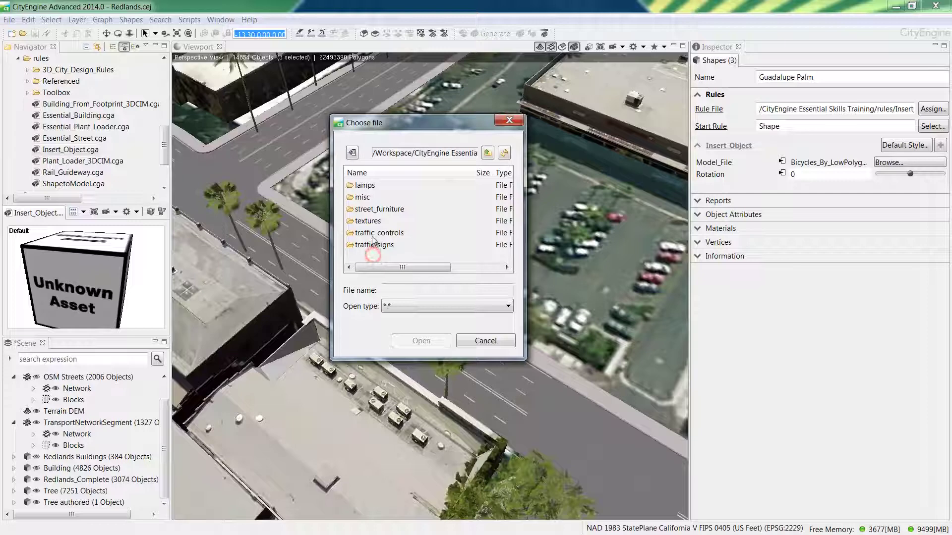
double_click(367, 187)
drag(508, 193, 510, 235)
click(397, 209)
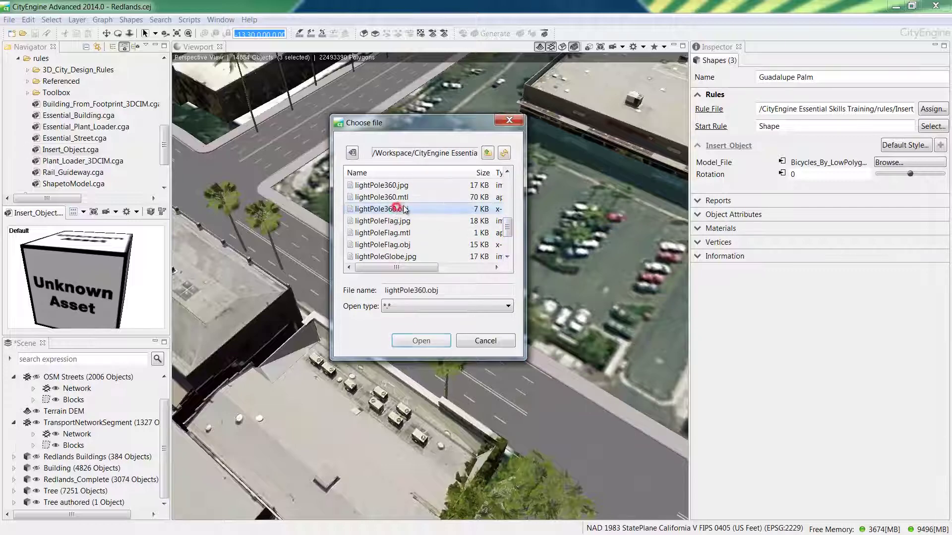
click(421, 340)
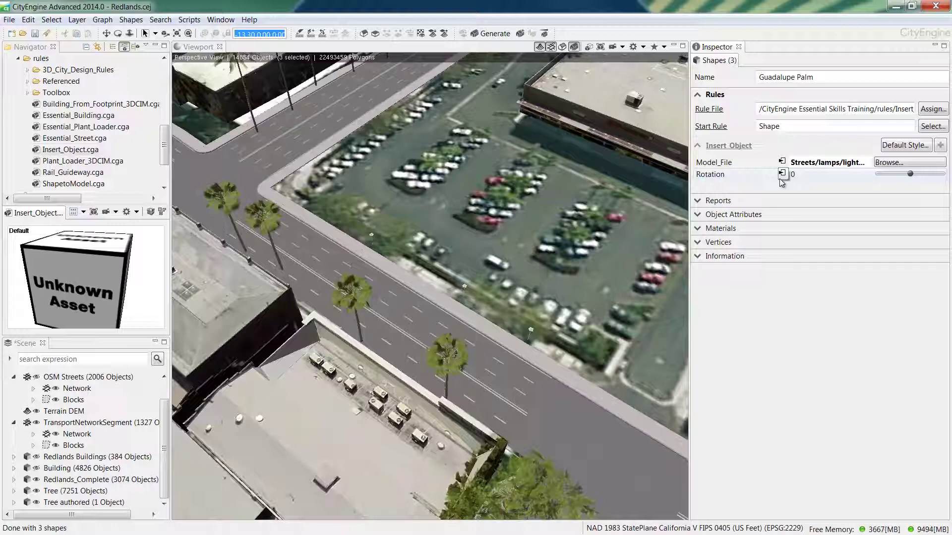
click(465, 288)
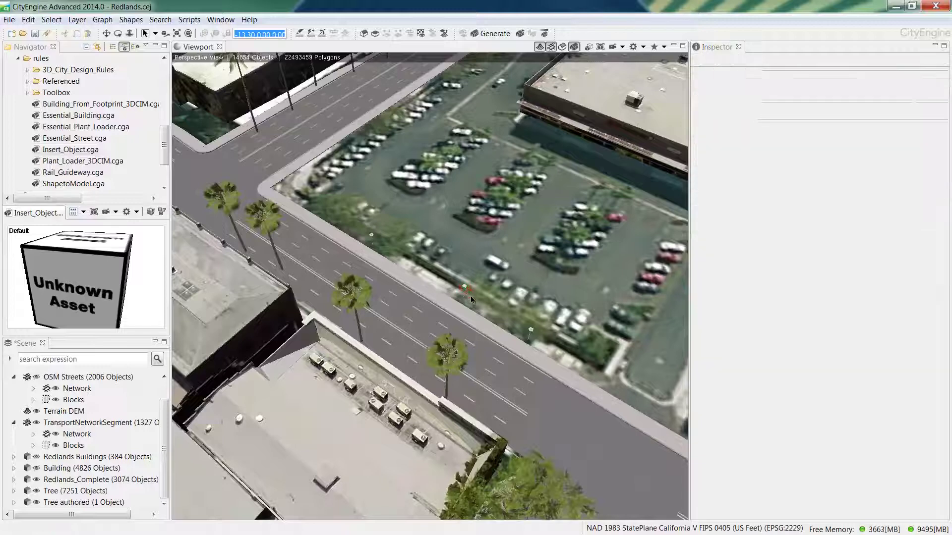
Move one street lamp at the parking lot edge over to the sidewalk's edge, then return to the bookmarked overview of the mall.
click(601, 48)
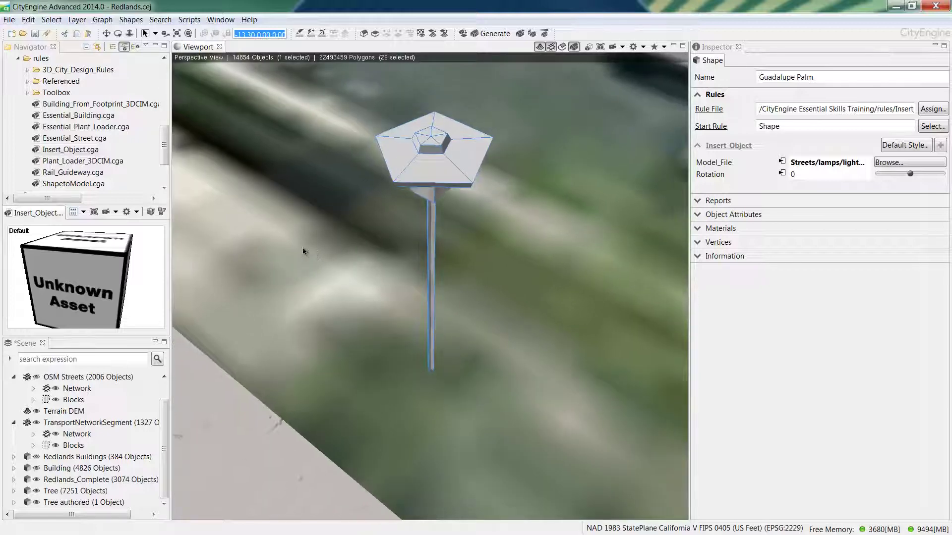
scroll(379, 255, down, 2)
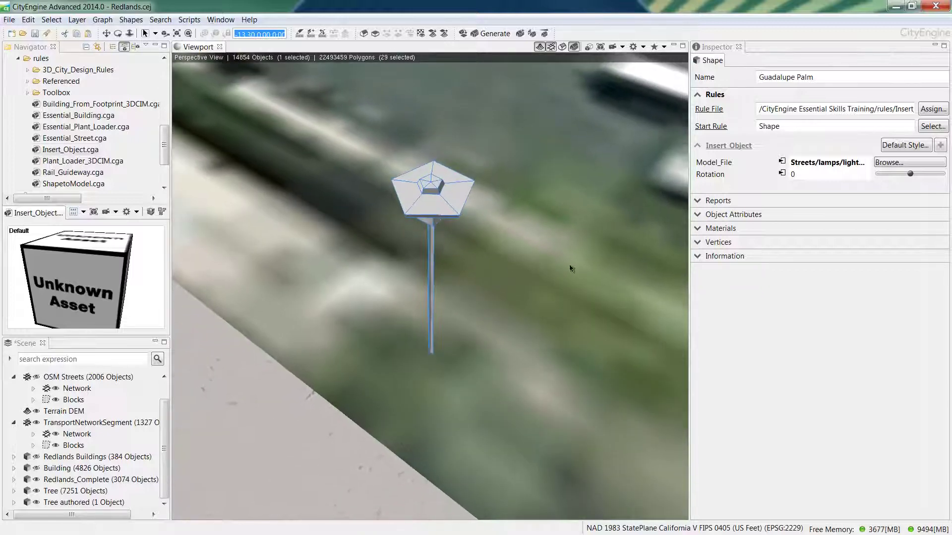
click(432, 222)
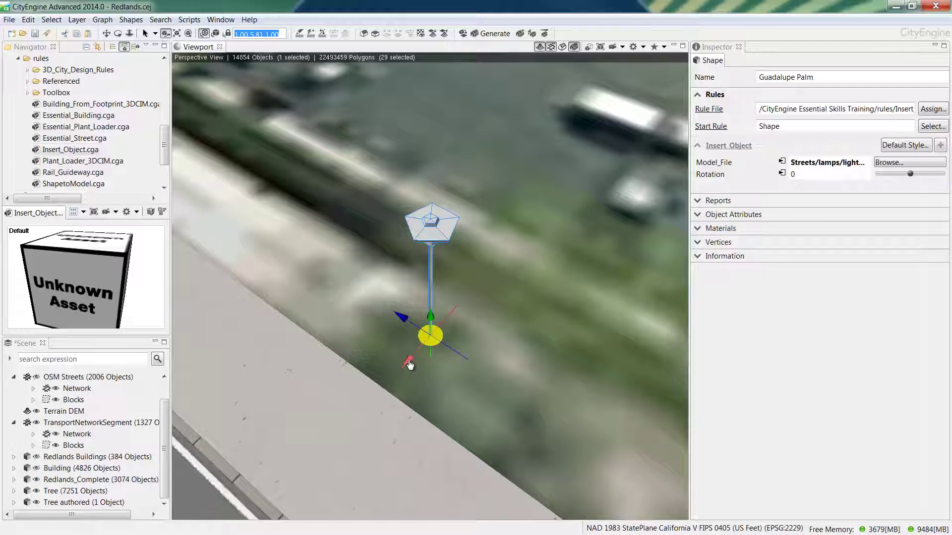
drag(410, 364, 361, 417)
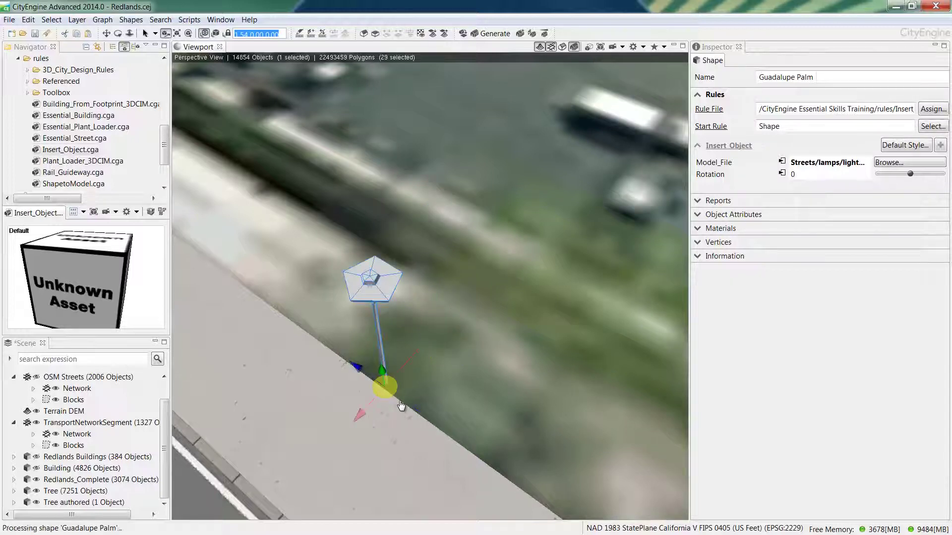
key(ctrl+shift+a)
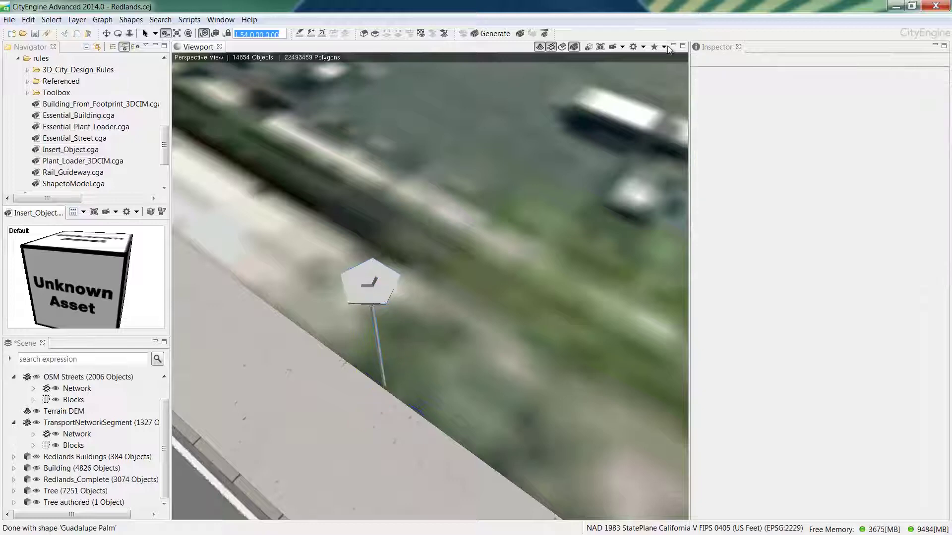
click(664, 47)
click(675, 110)
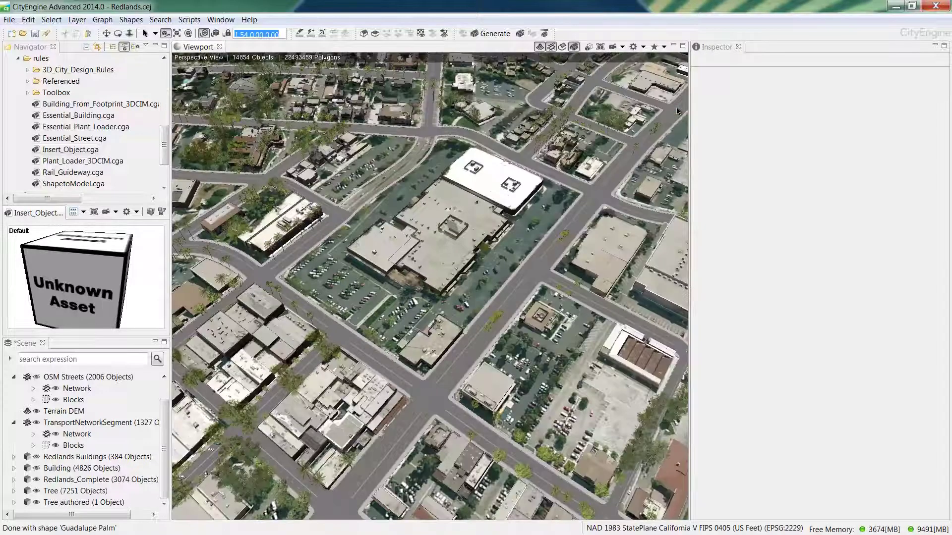
Switch to the CityEngine Gallery in the browser and filter the resource type to ArcGIS – CityEngine workflows.
click(97, 127)
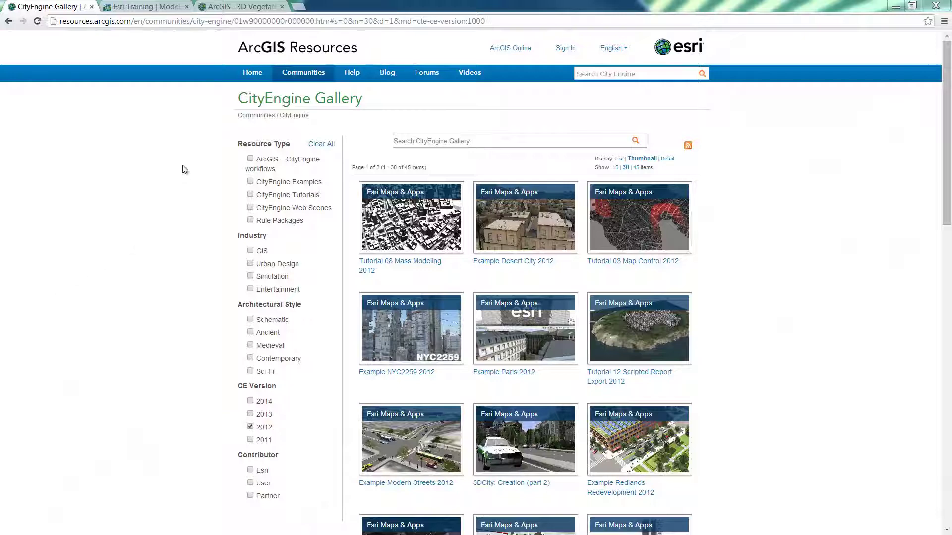
click(250, 160)
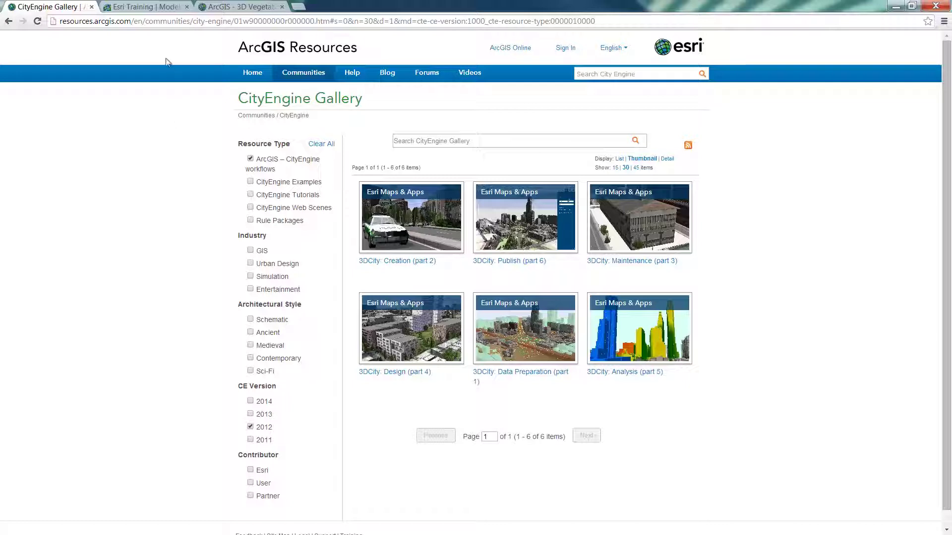
Search the Esri Training site for CityEngine, and switch to the ArcGIS page for 3D Vegetation with LumenRT Models.
click(148, 10)
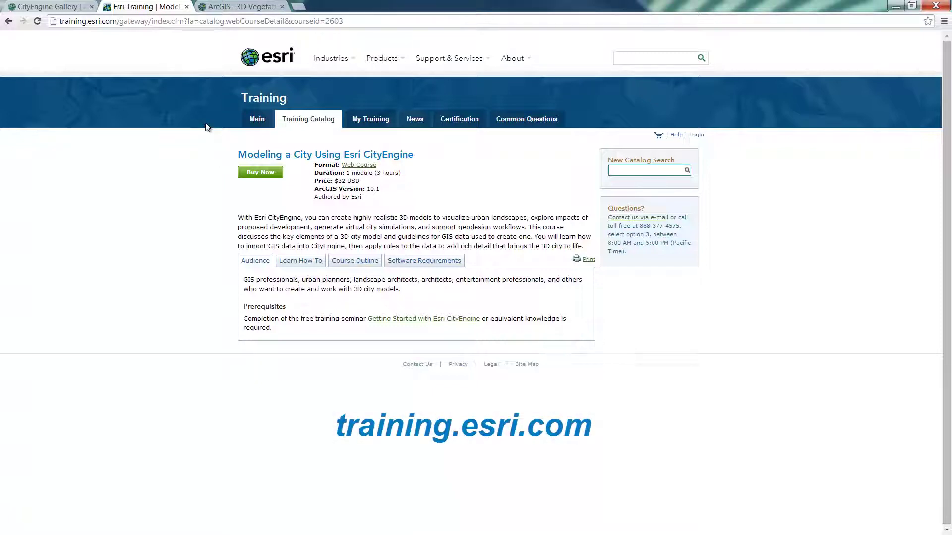
click(257, 120)
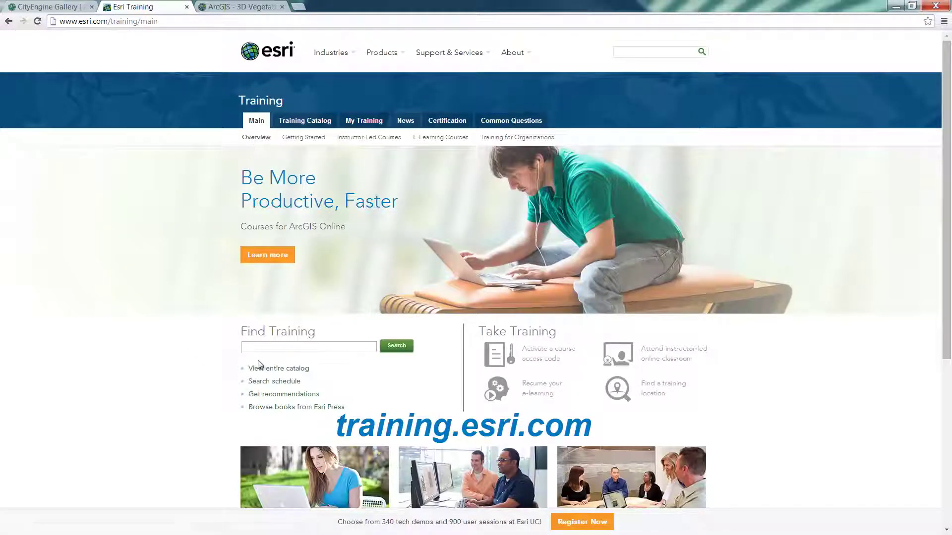
click(263, 347)
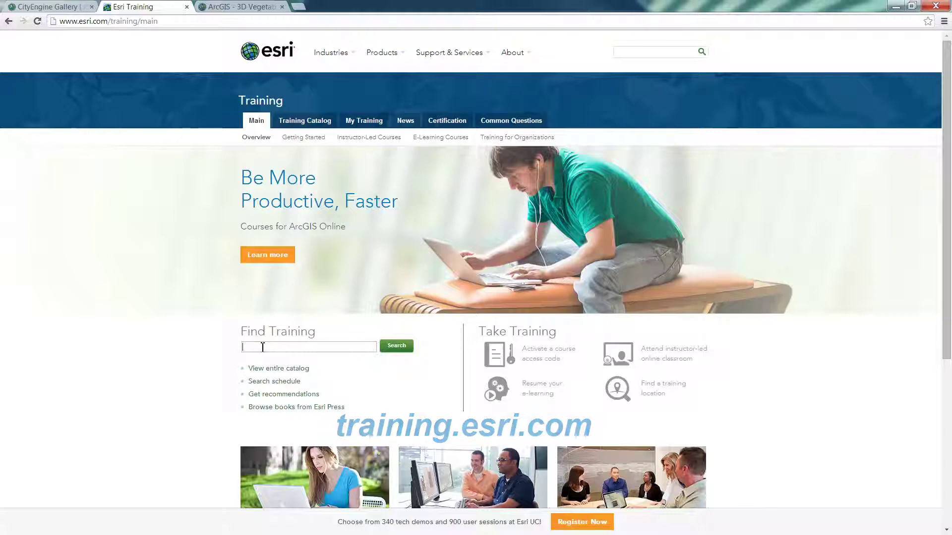
text(CityEngine)
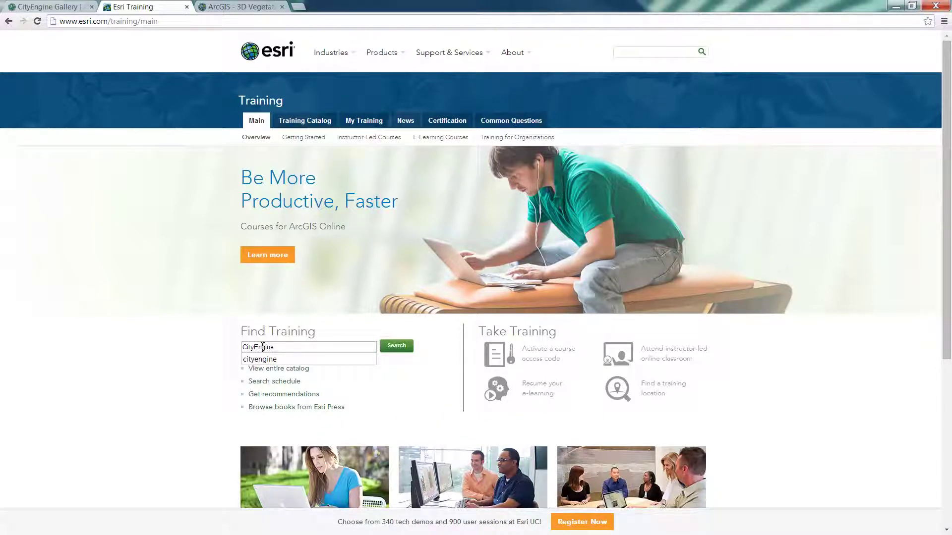
key(Return)
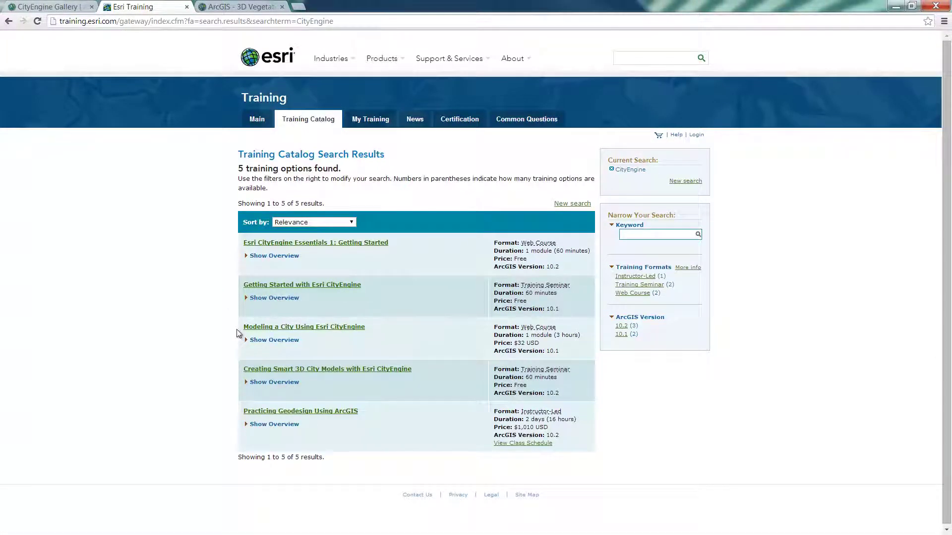
click(218, 7)
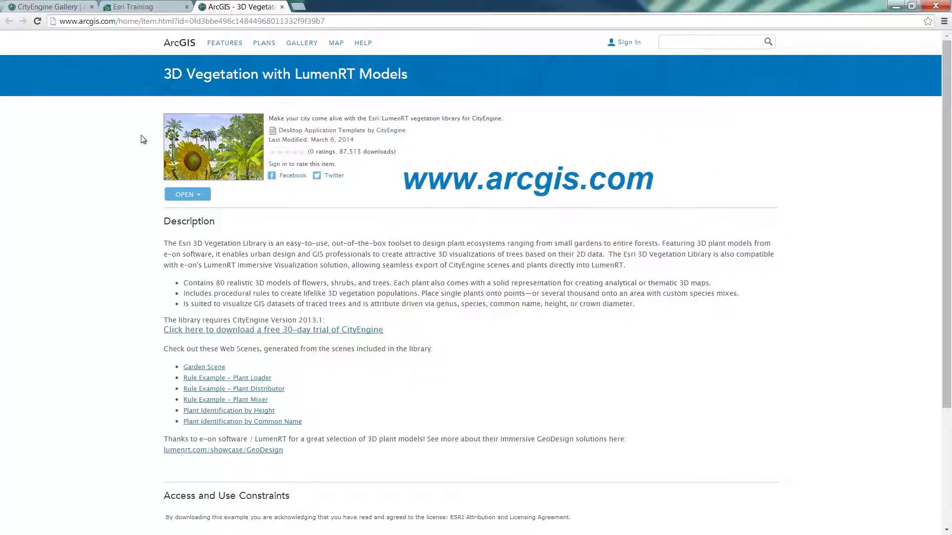